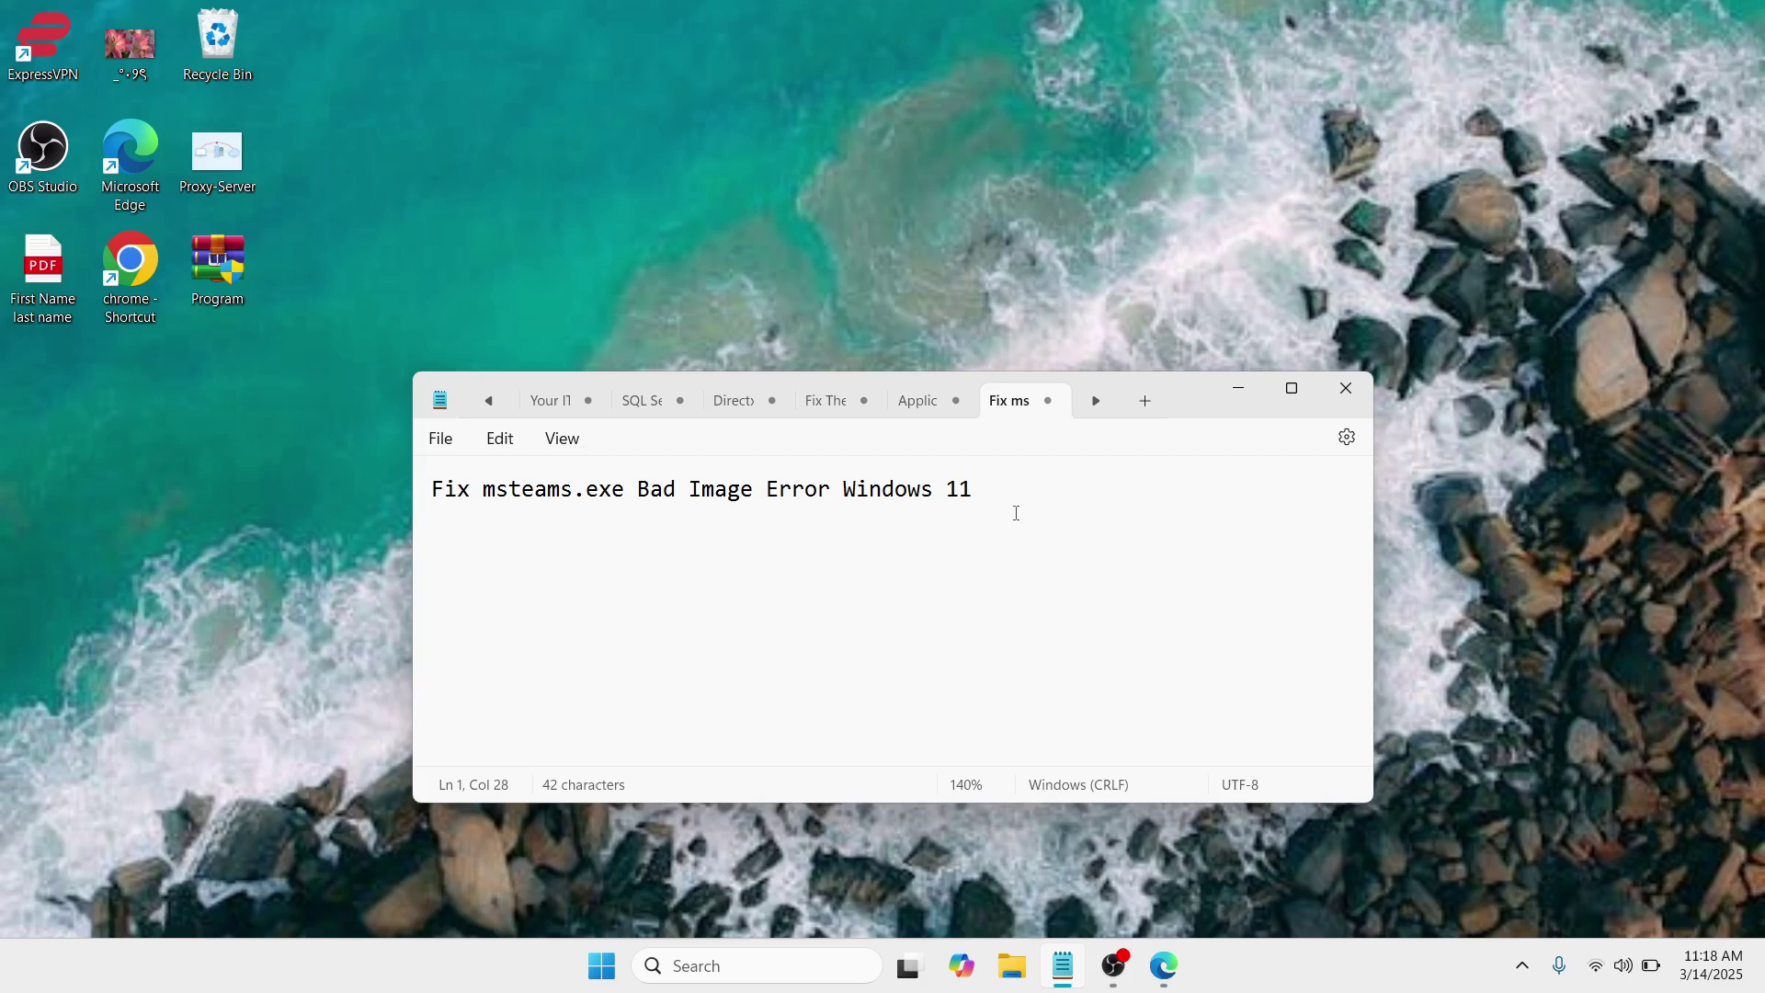
- Minimize the note window and open the list of installed apps in Windows Settings
click(1238, 397)
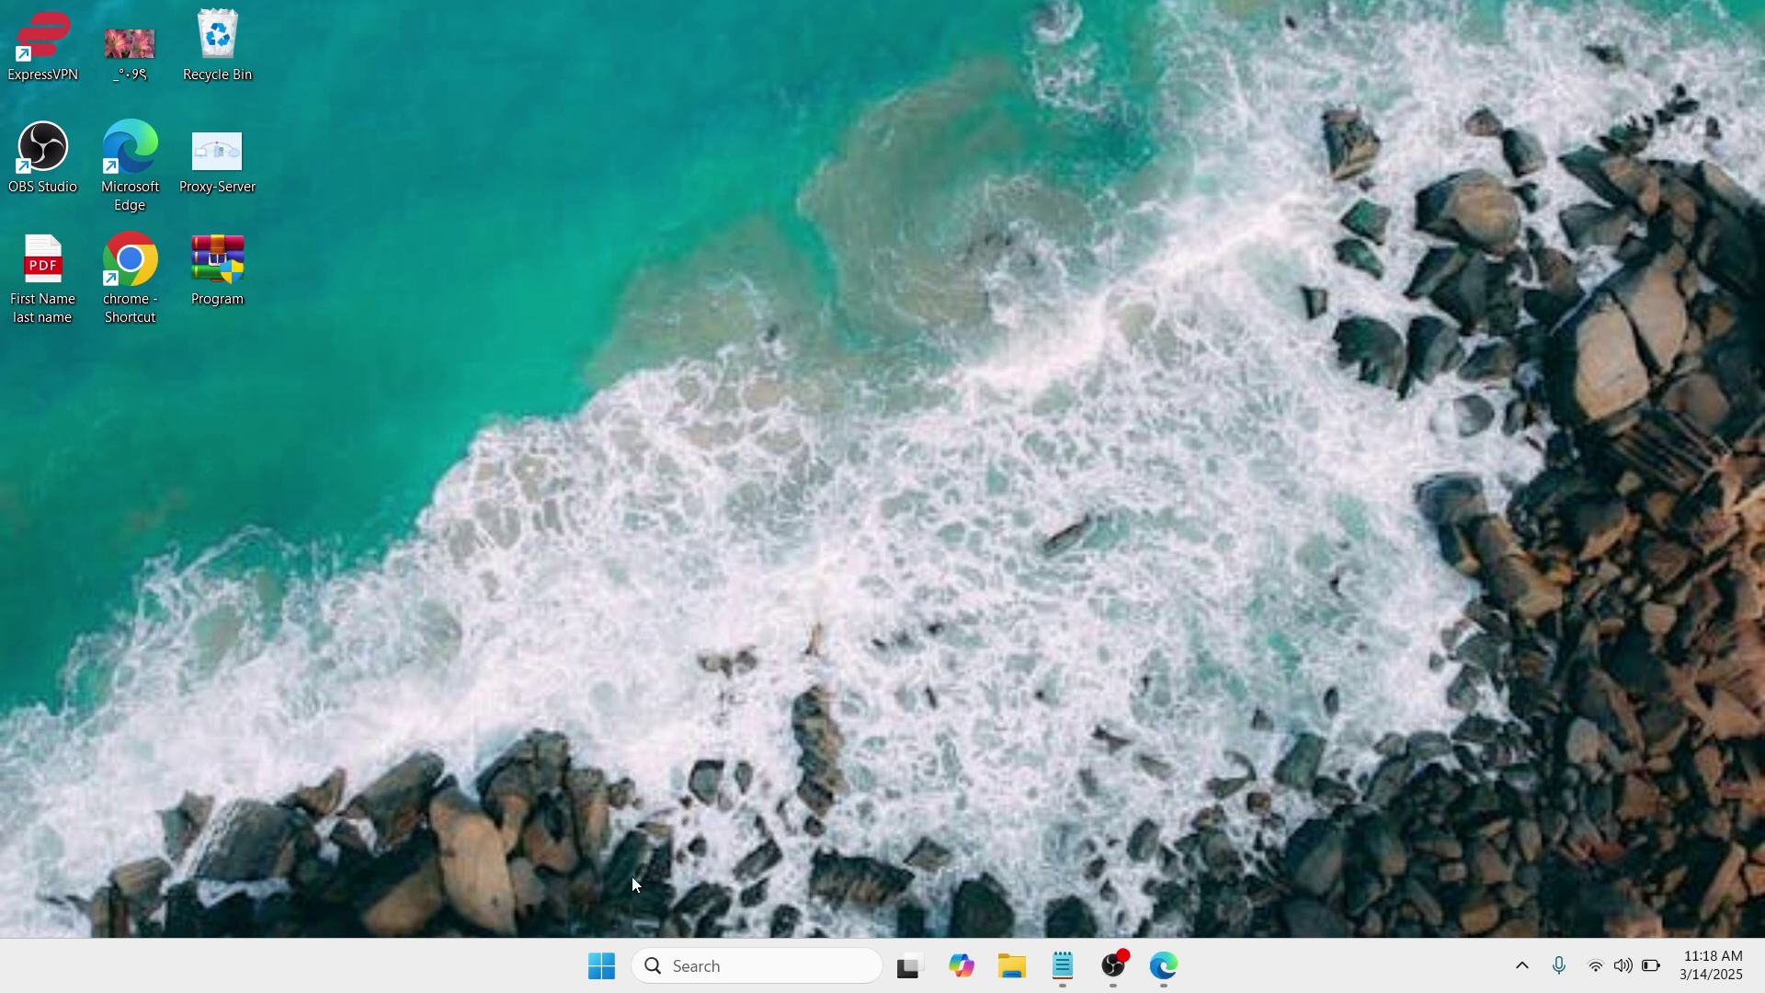
right_click(608, 962)
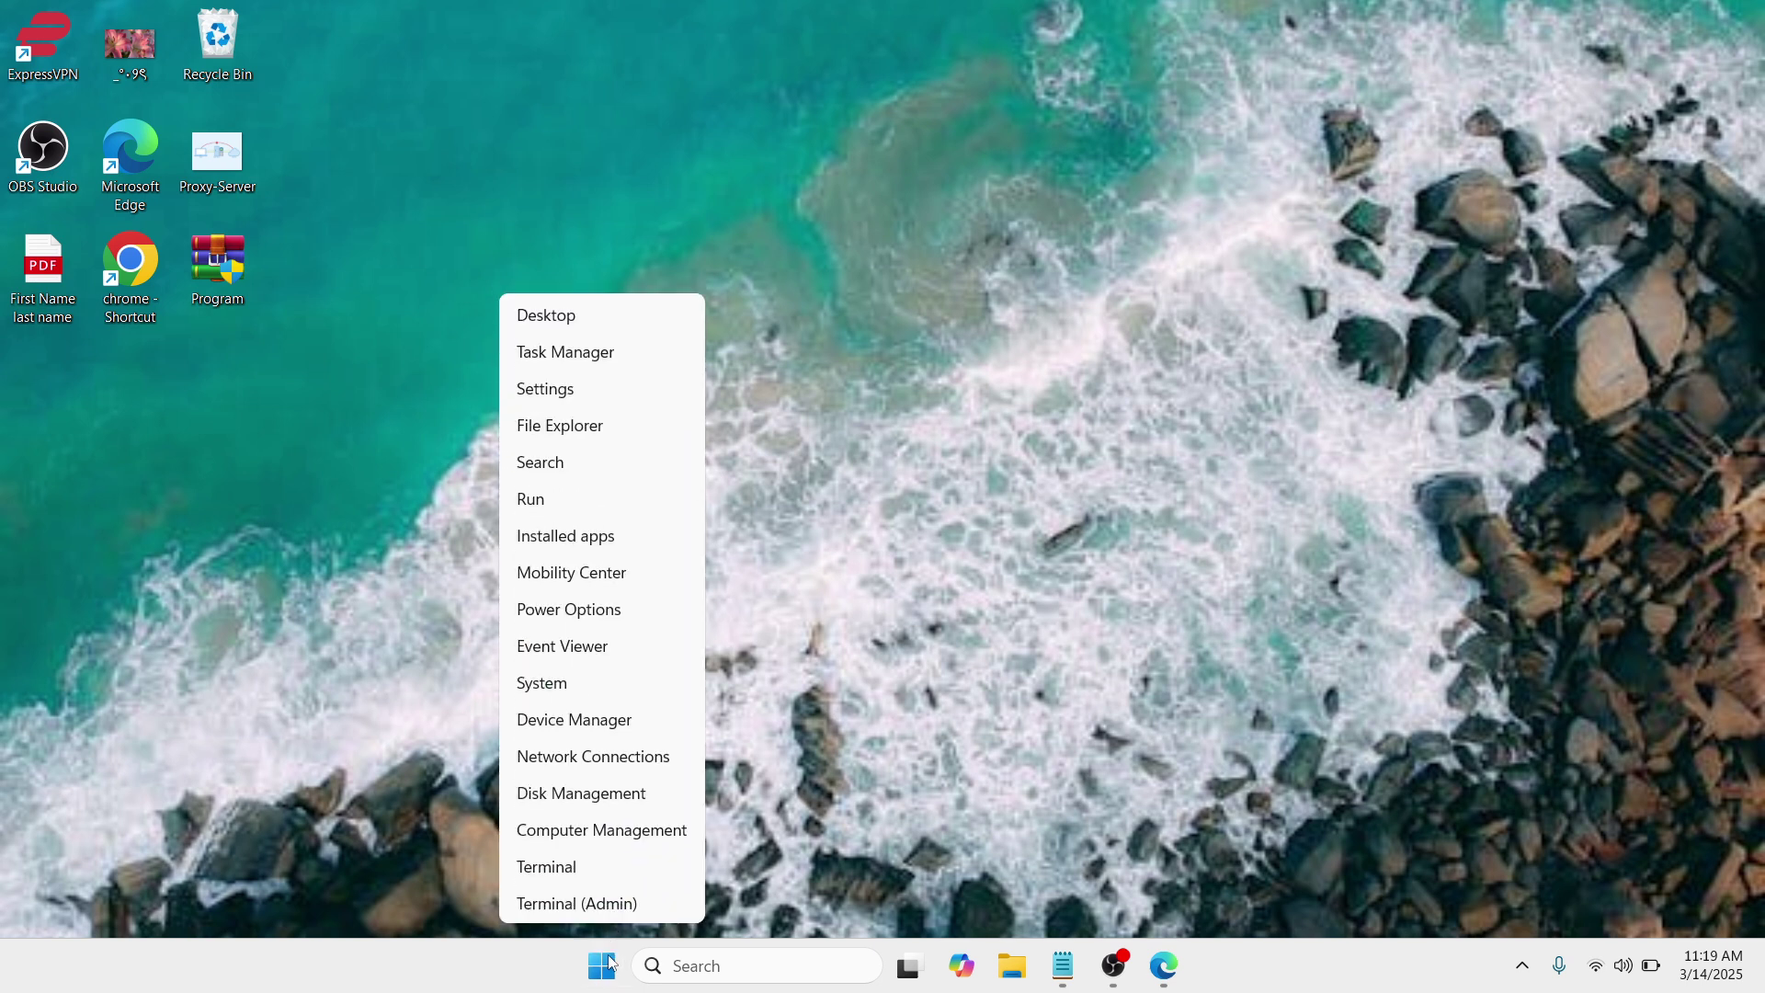
click(607, 396)
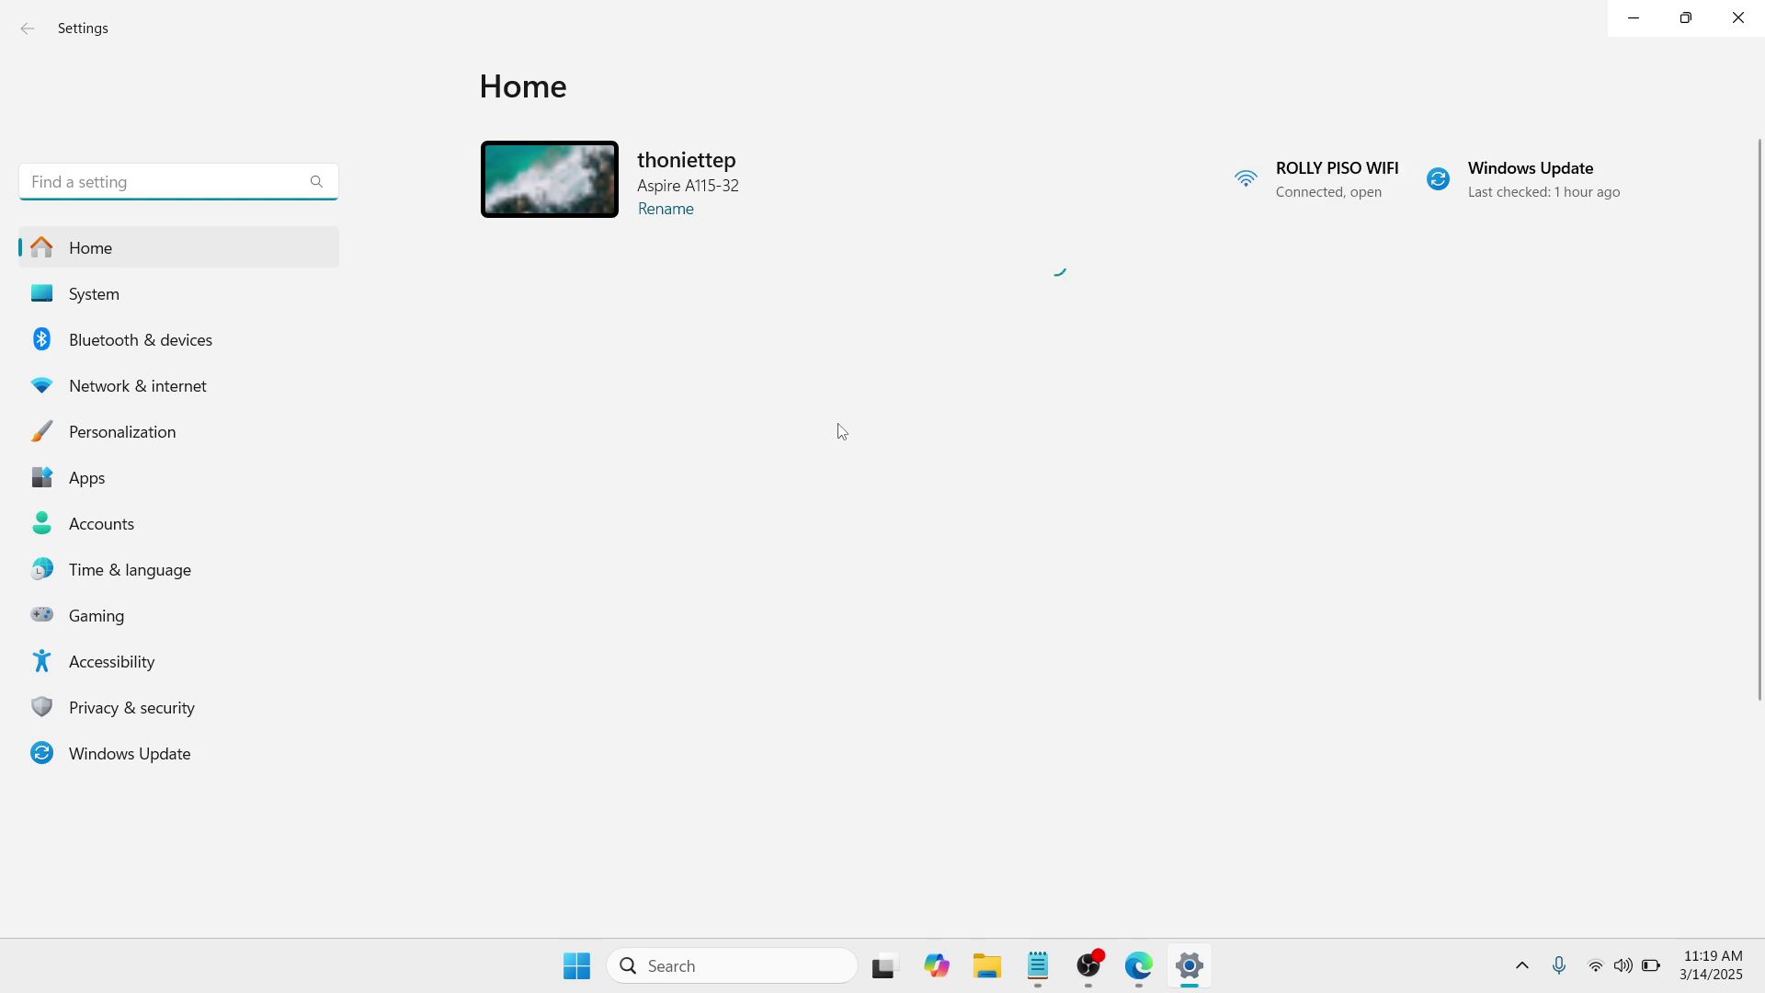
click(150, 475)
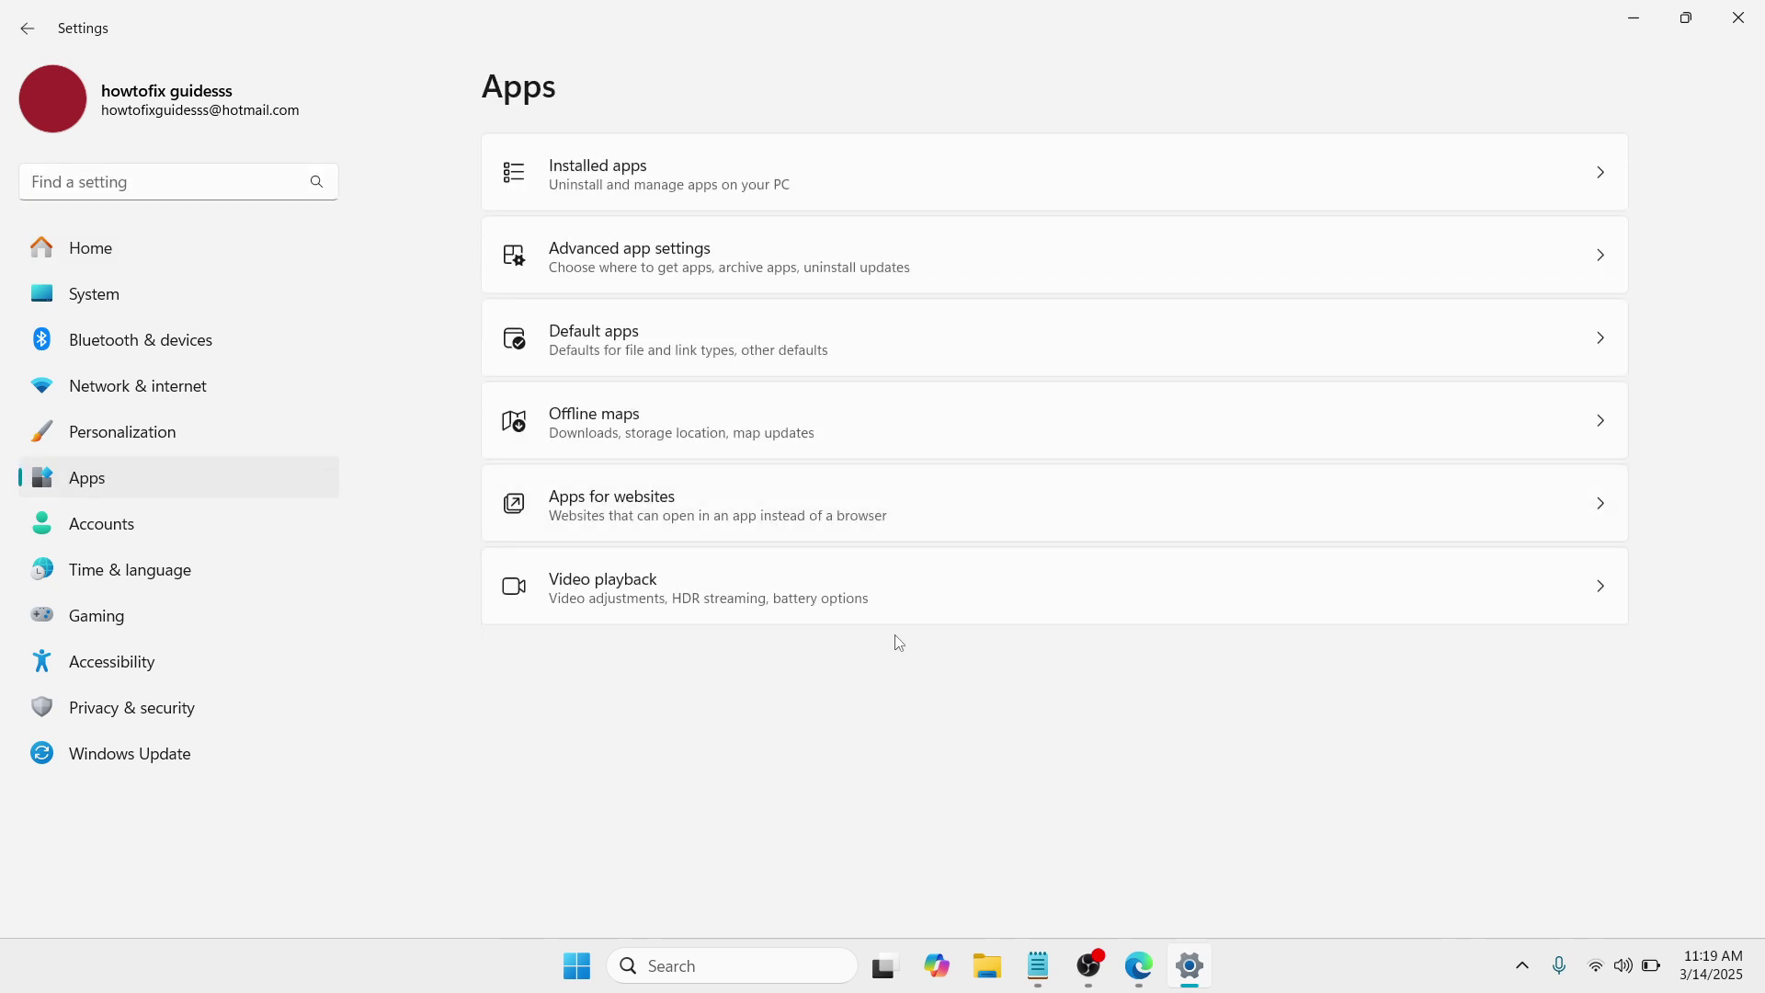
click(864, 177)
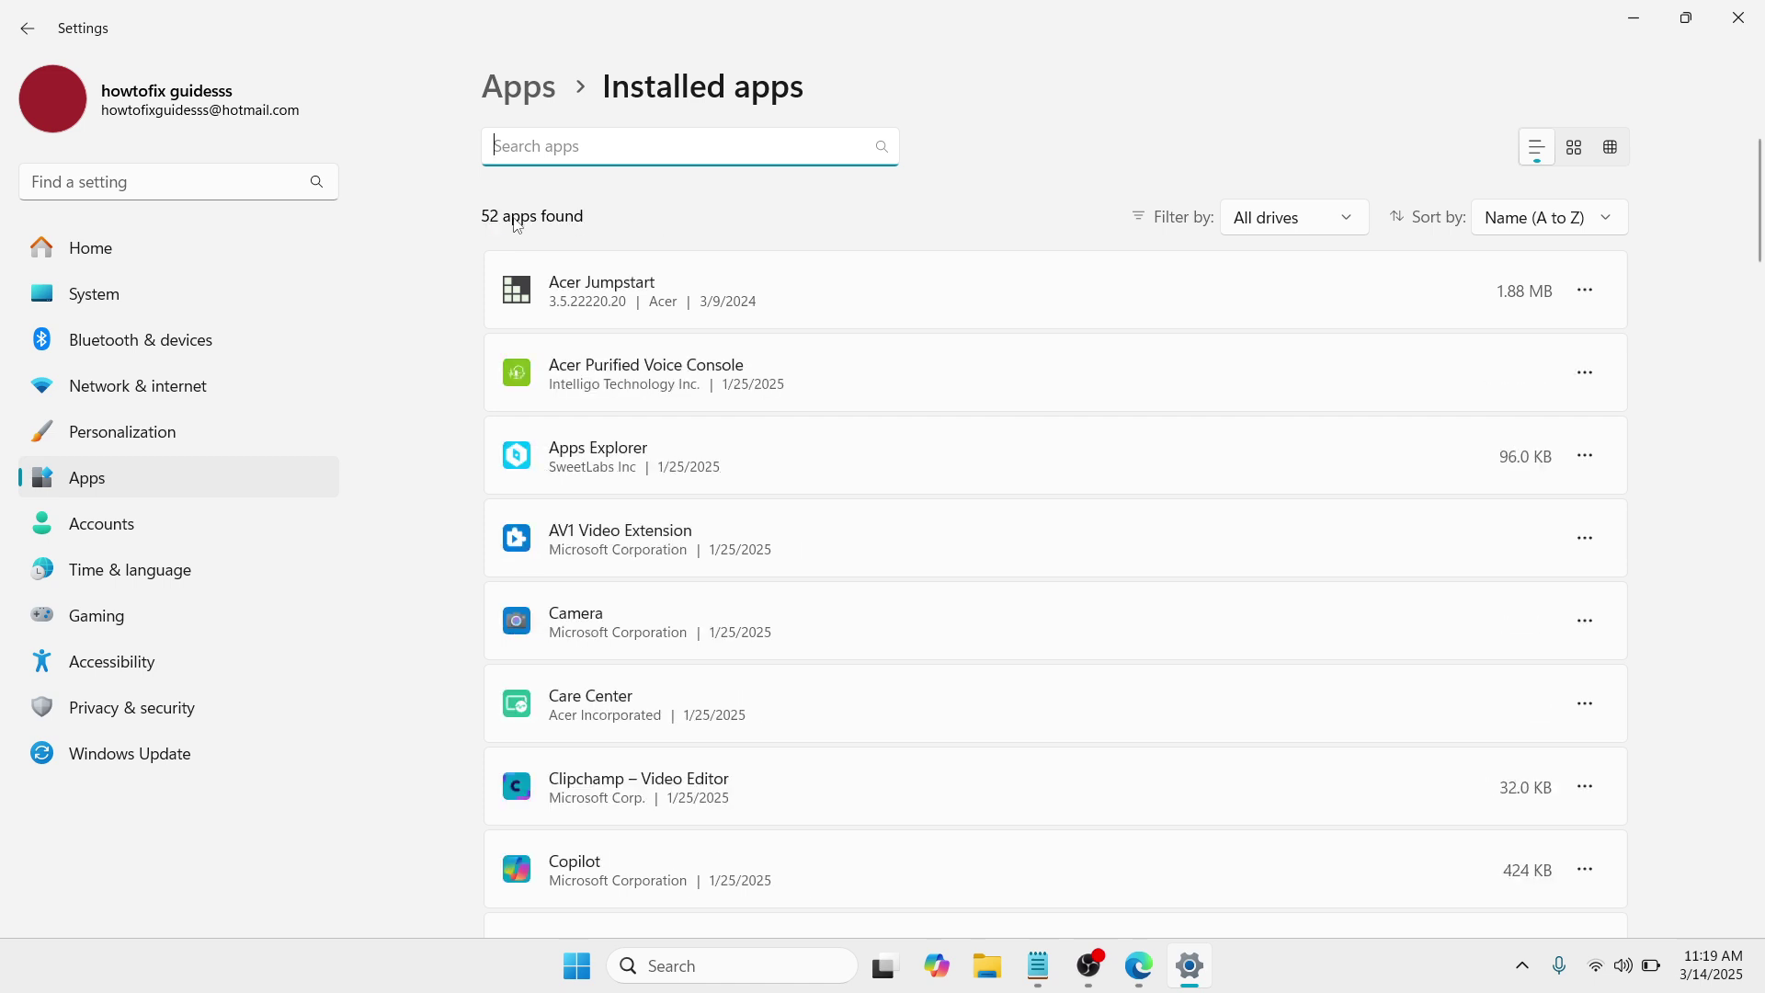
- Repair the Microsoft Teams (personal) app from its advanced options
drag(1759, 225, 1760, 502)
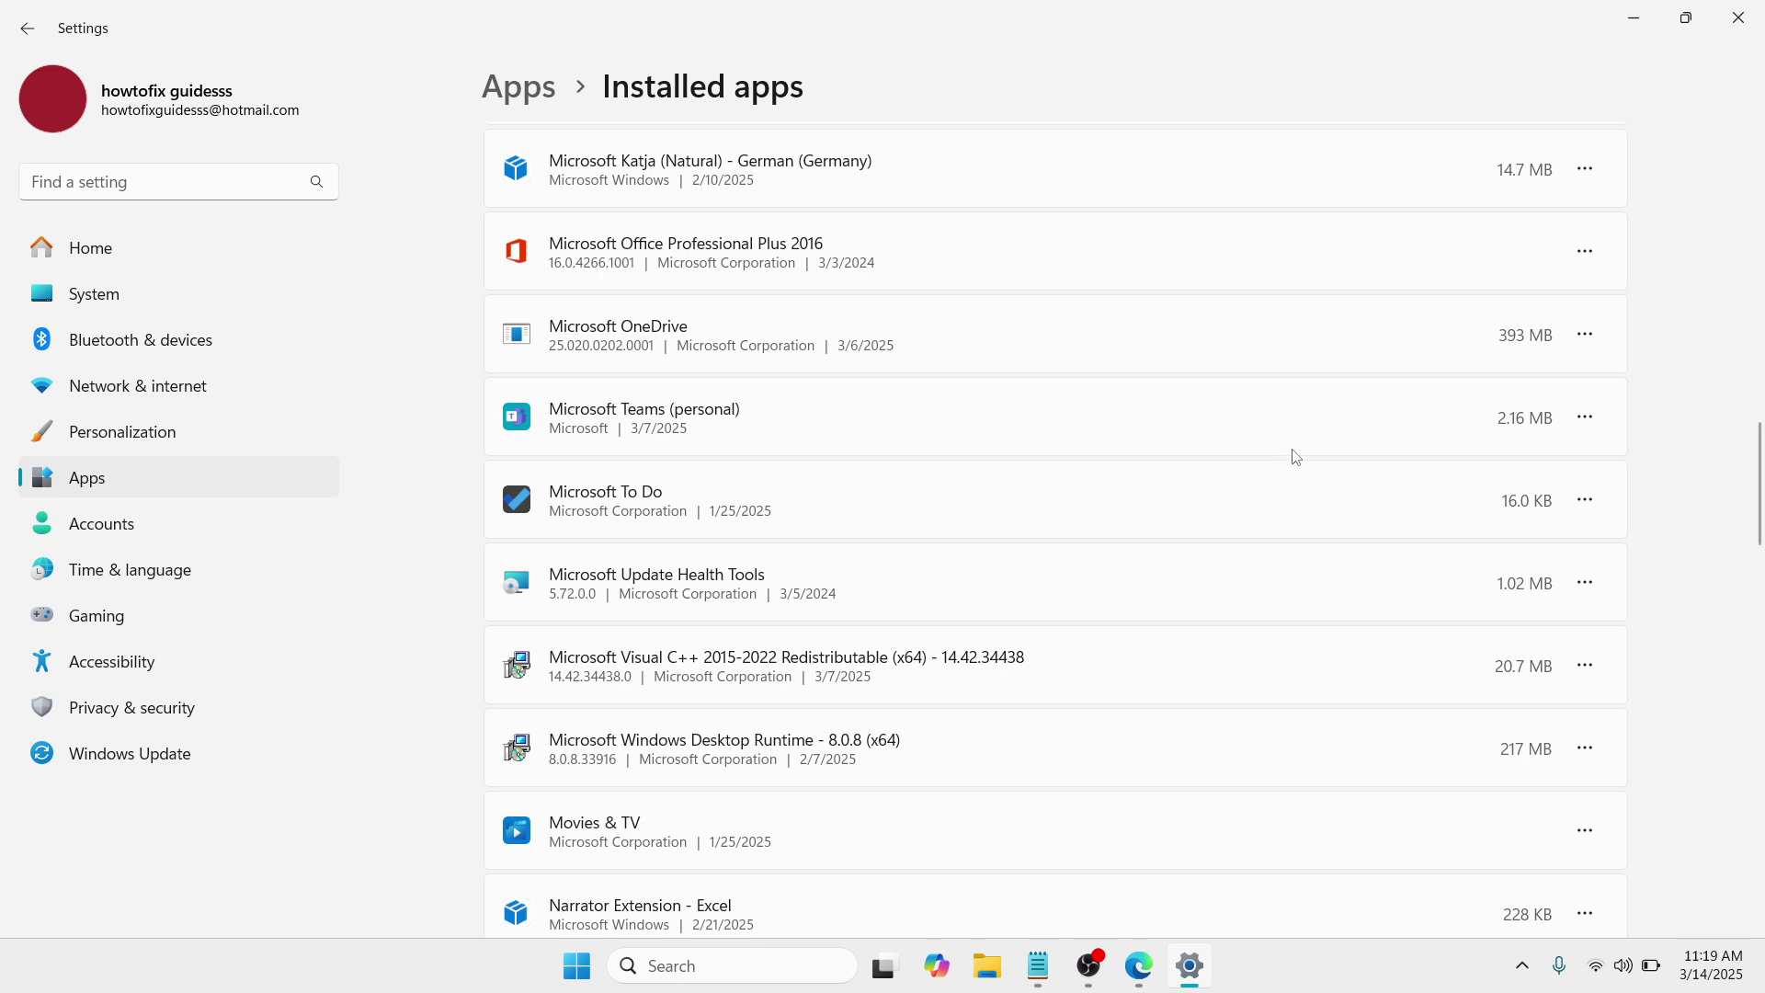
click(1583, 421)
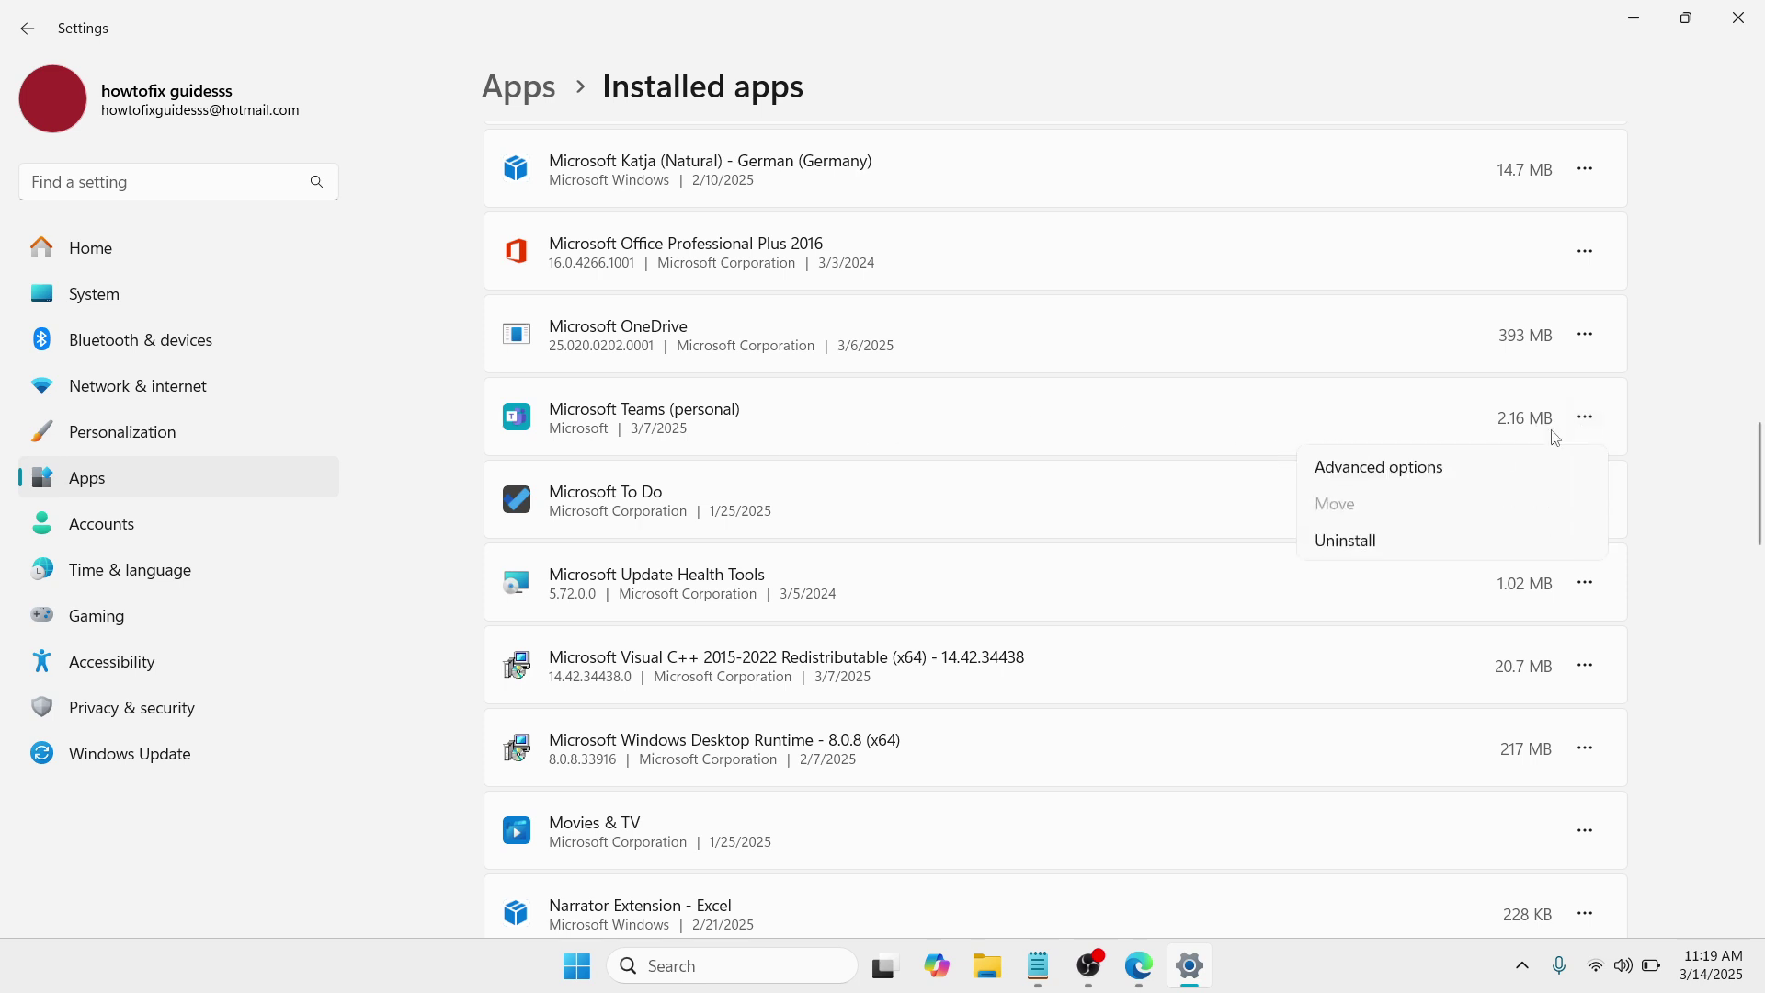
click(1471, 478)
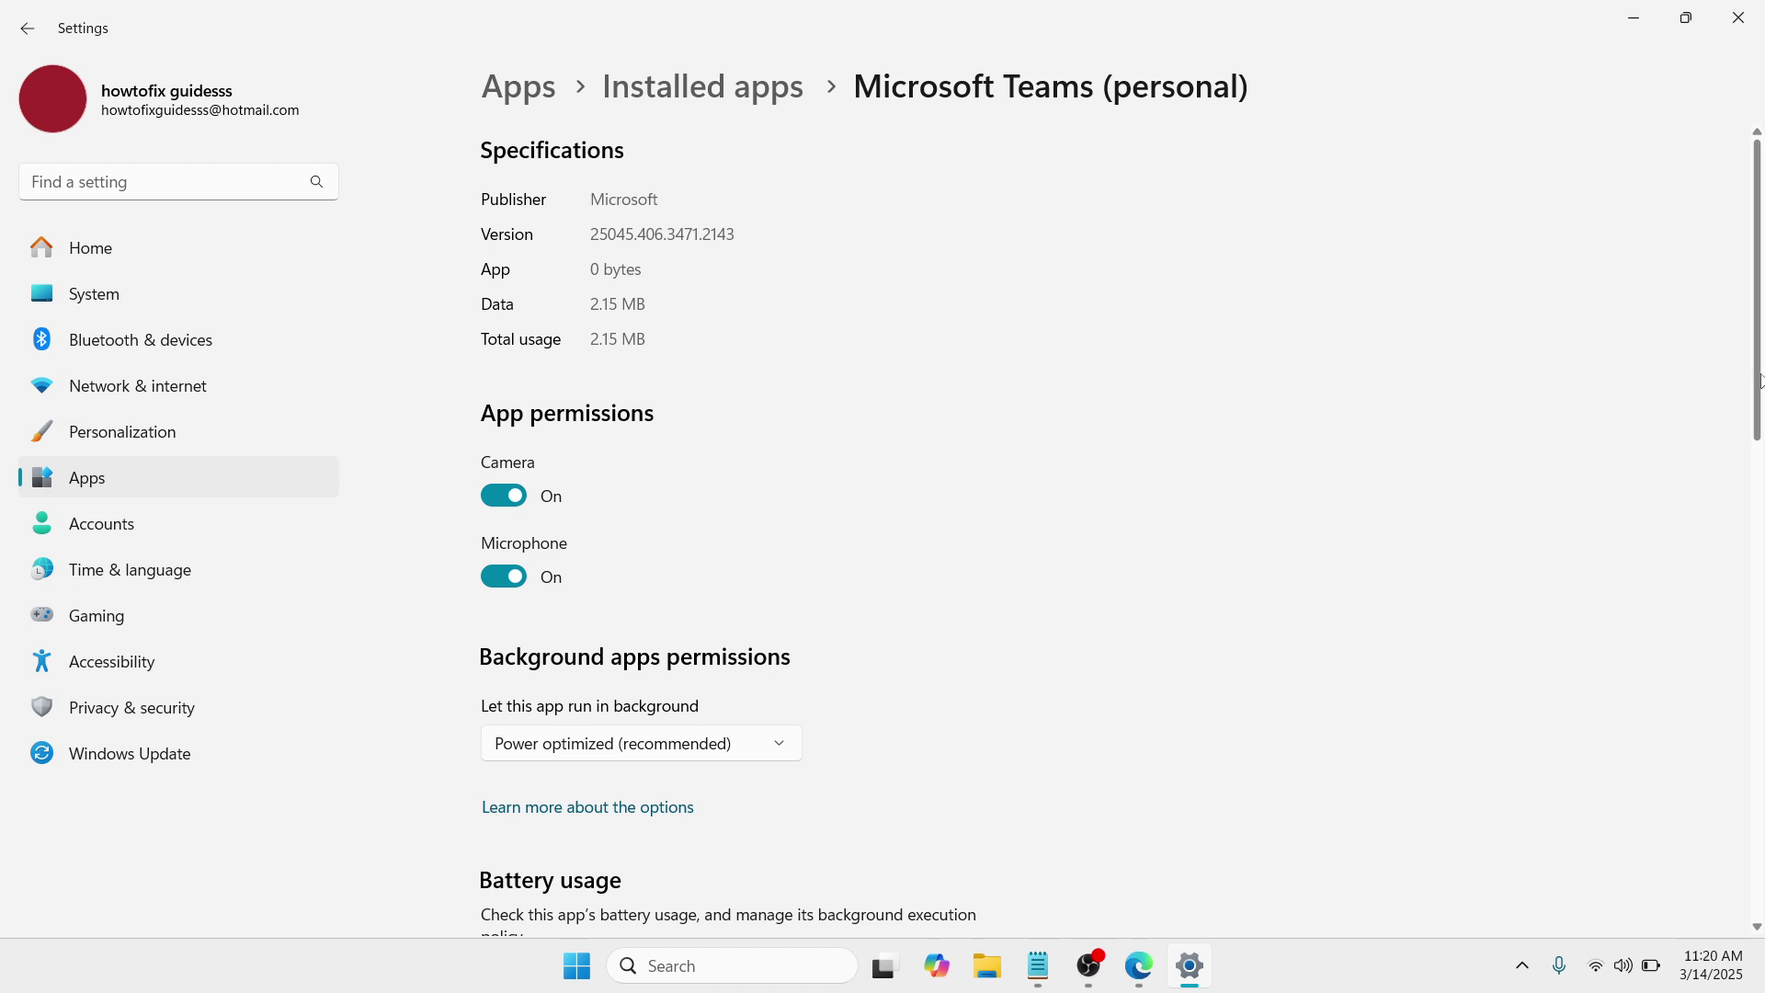
scroll(1760, 381, down, 10)
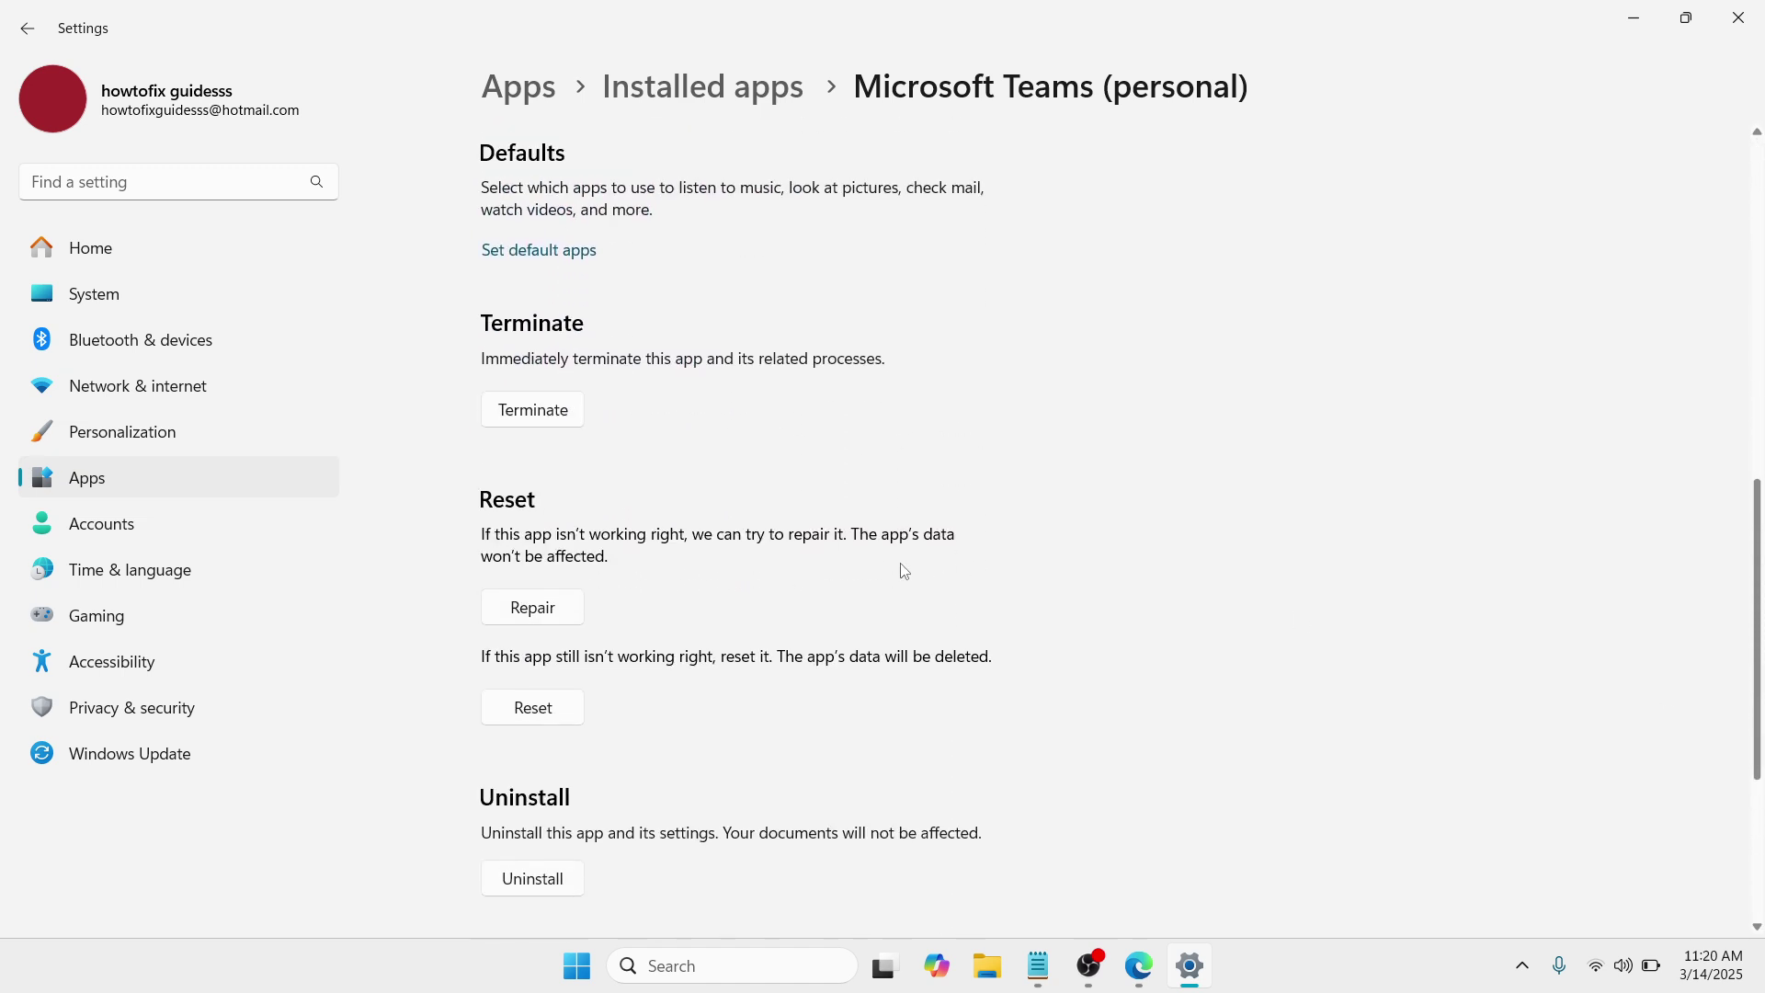
click(534, 616)
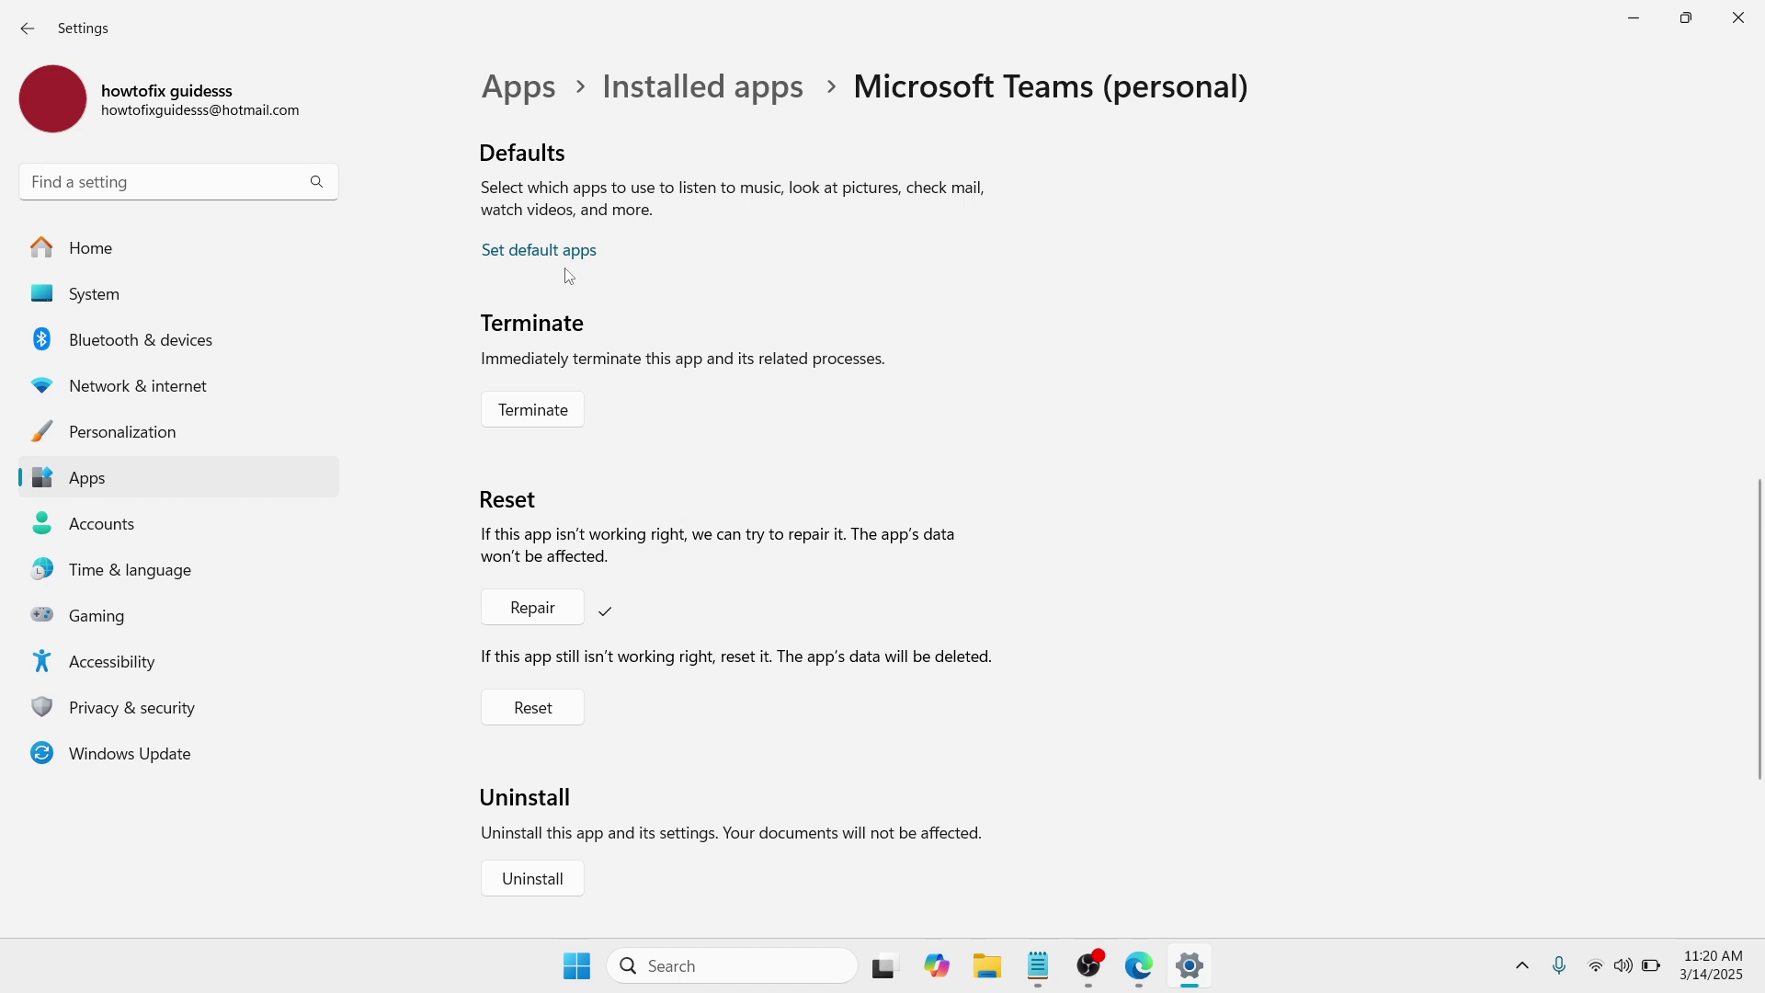
- Locate the uninstall option for Microsoft Teams (personal) in the installed apps list without running it, and close Settings
click(26, 28)
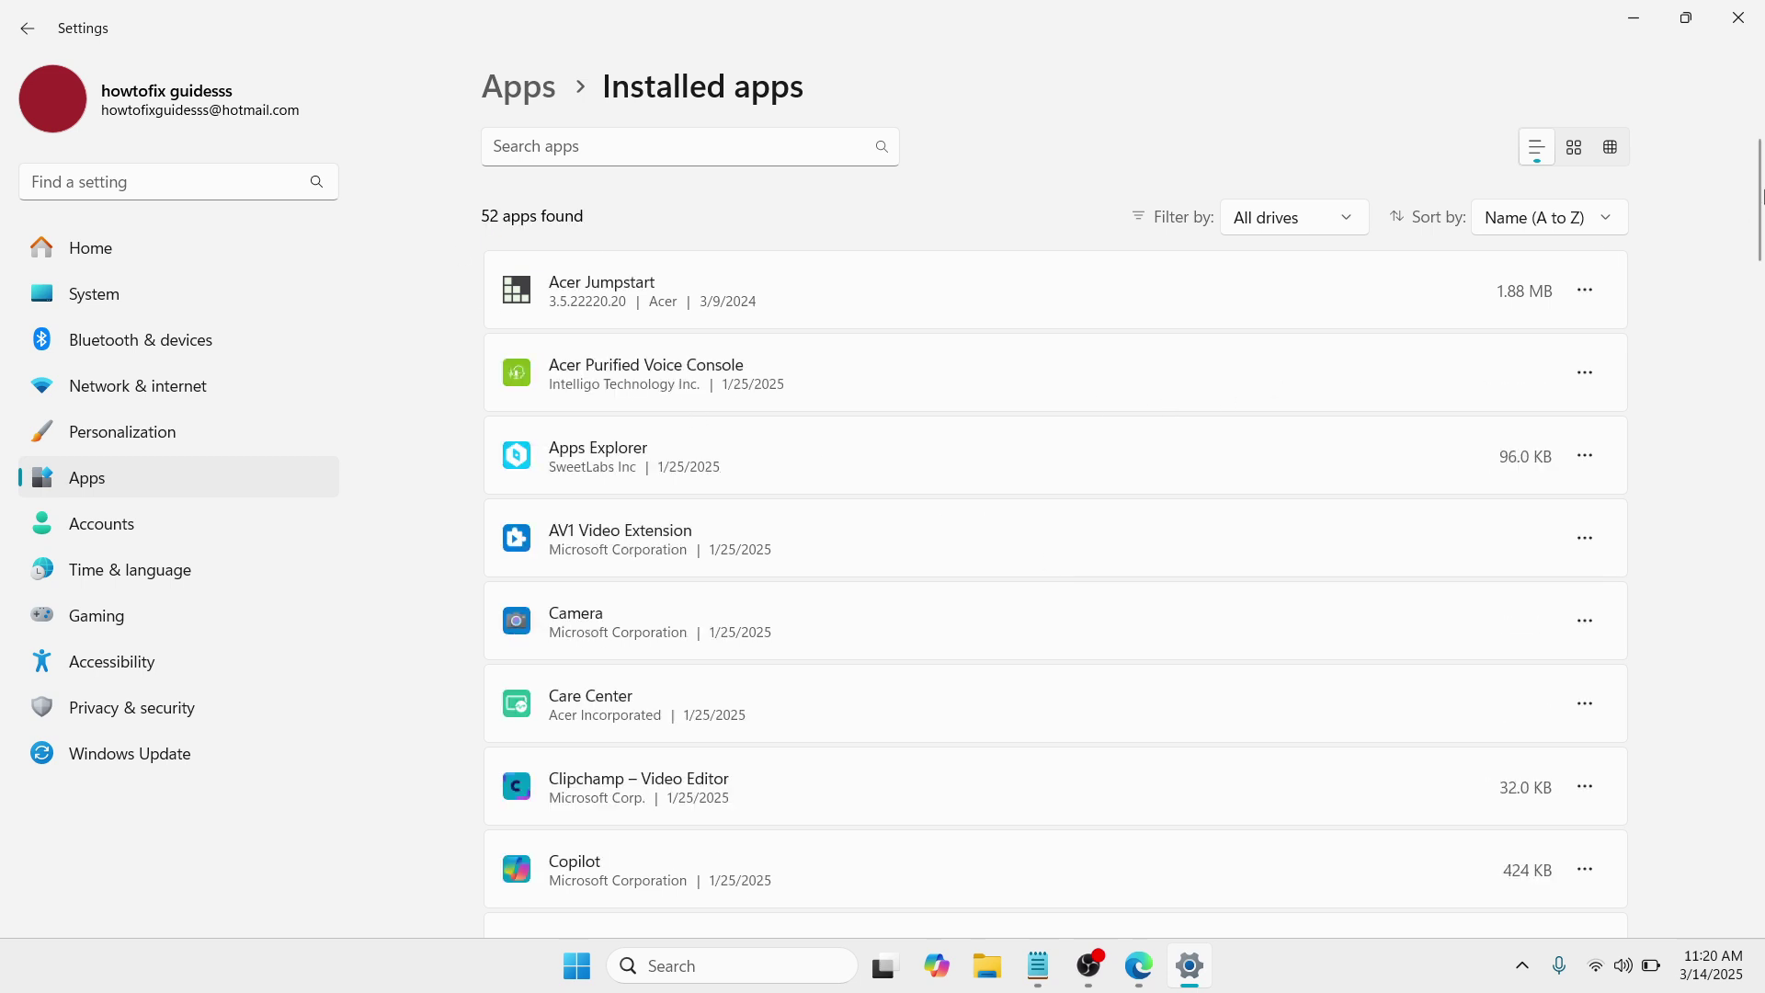
drag(1758, 204, 1758, 474)
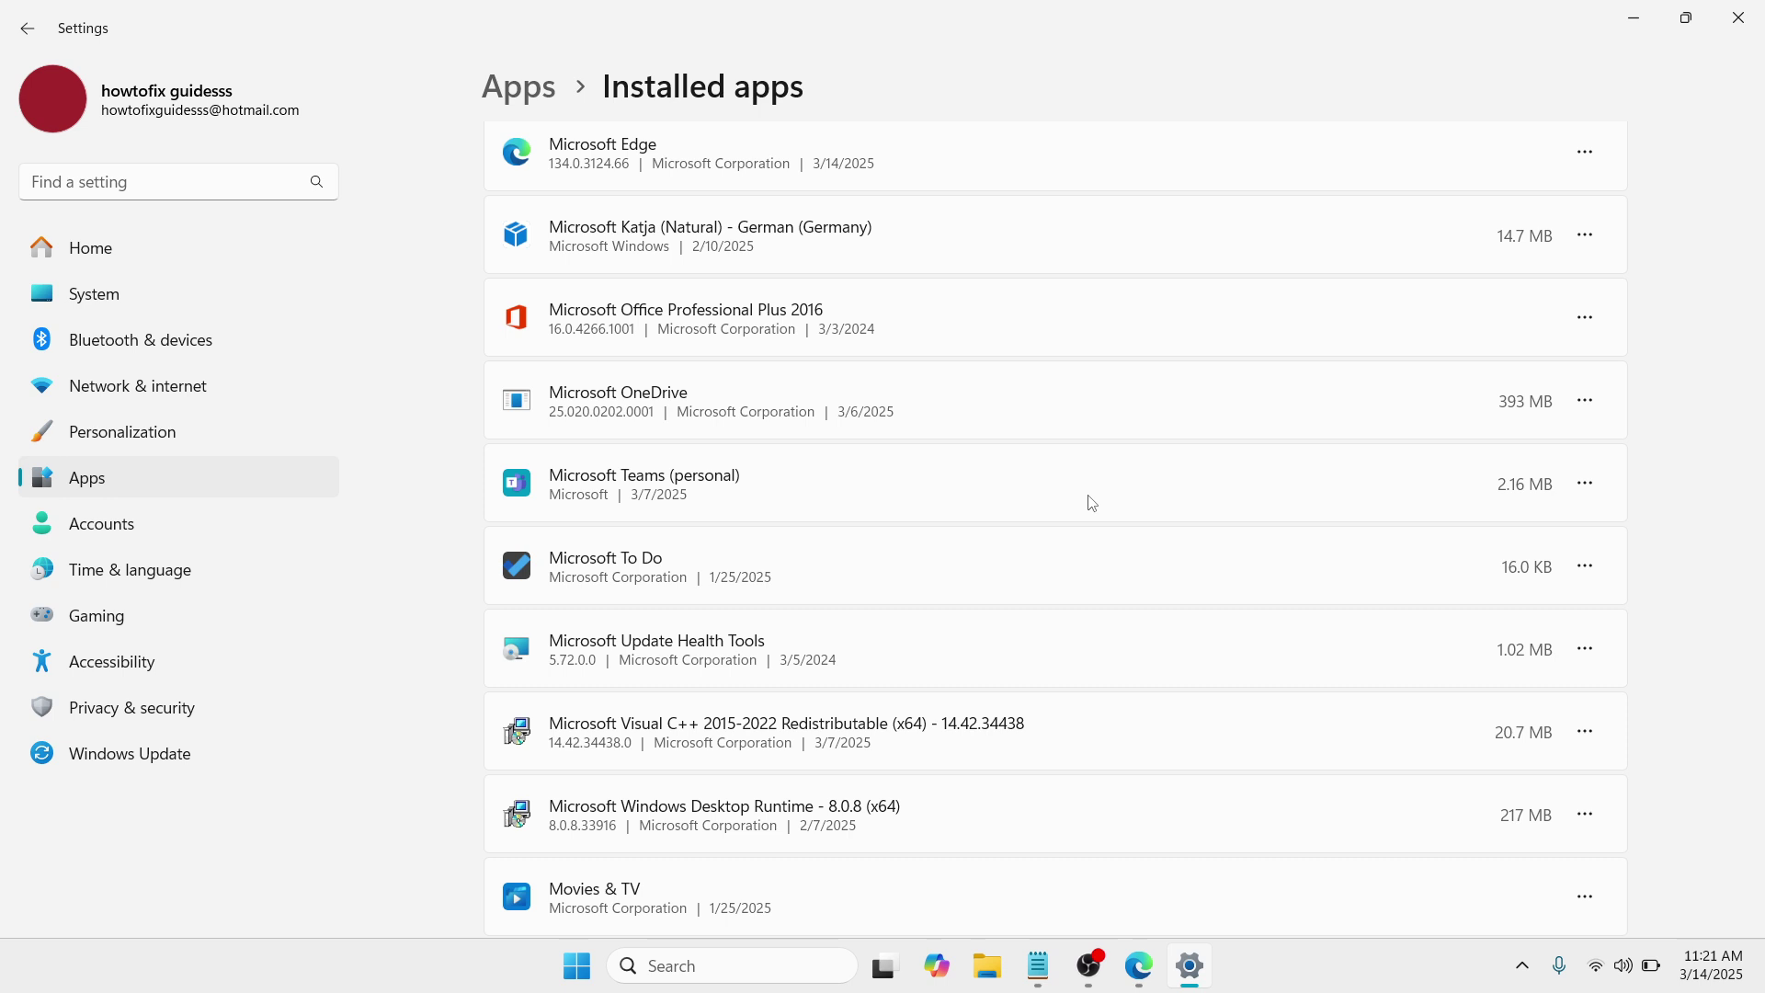
click(1590, 485)
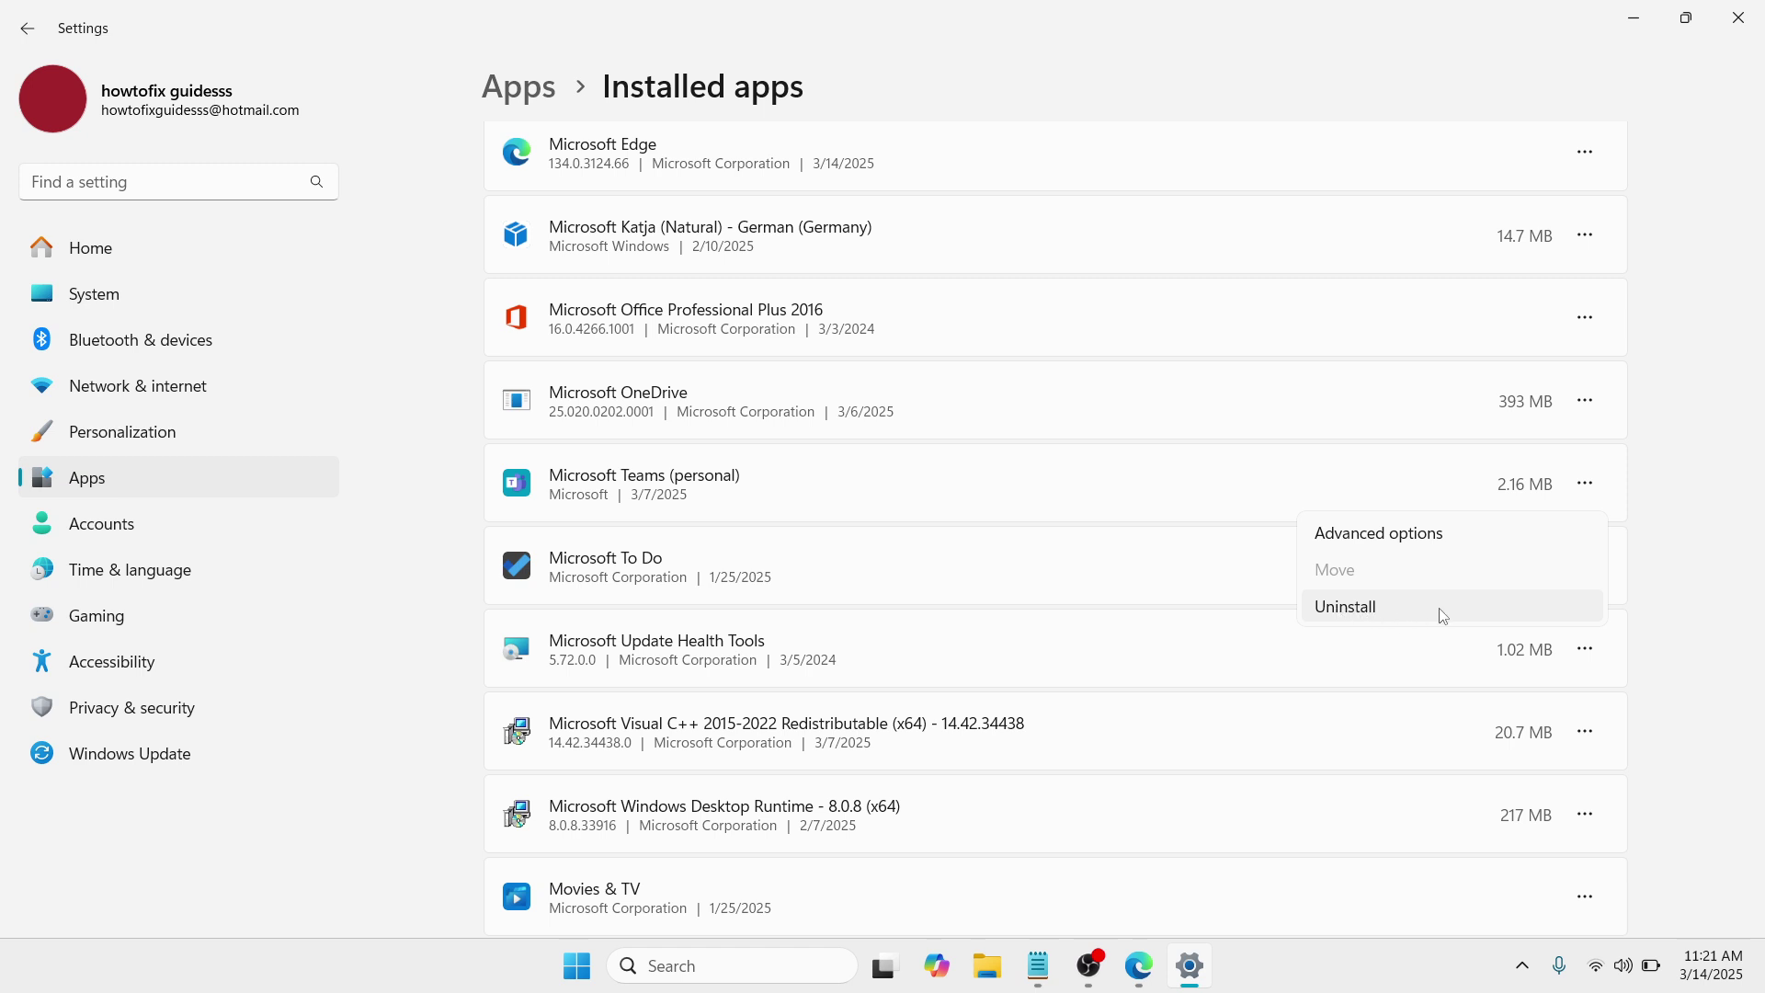
click(1760, 509)
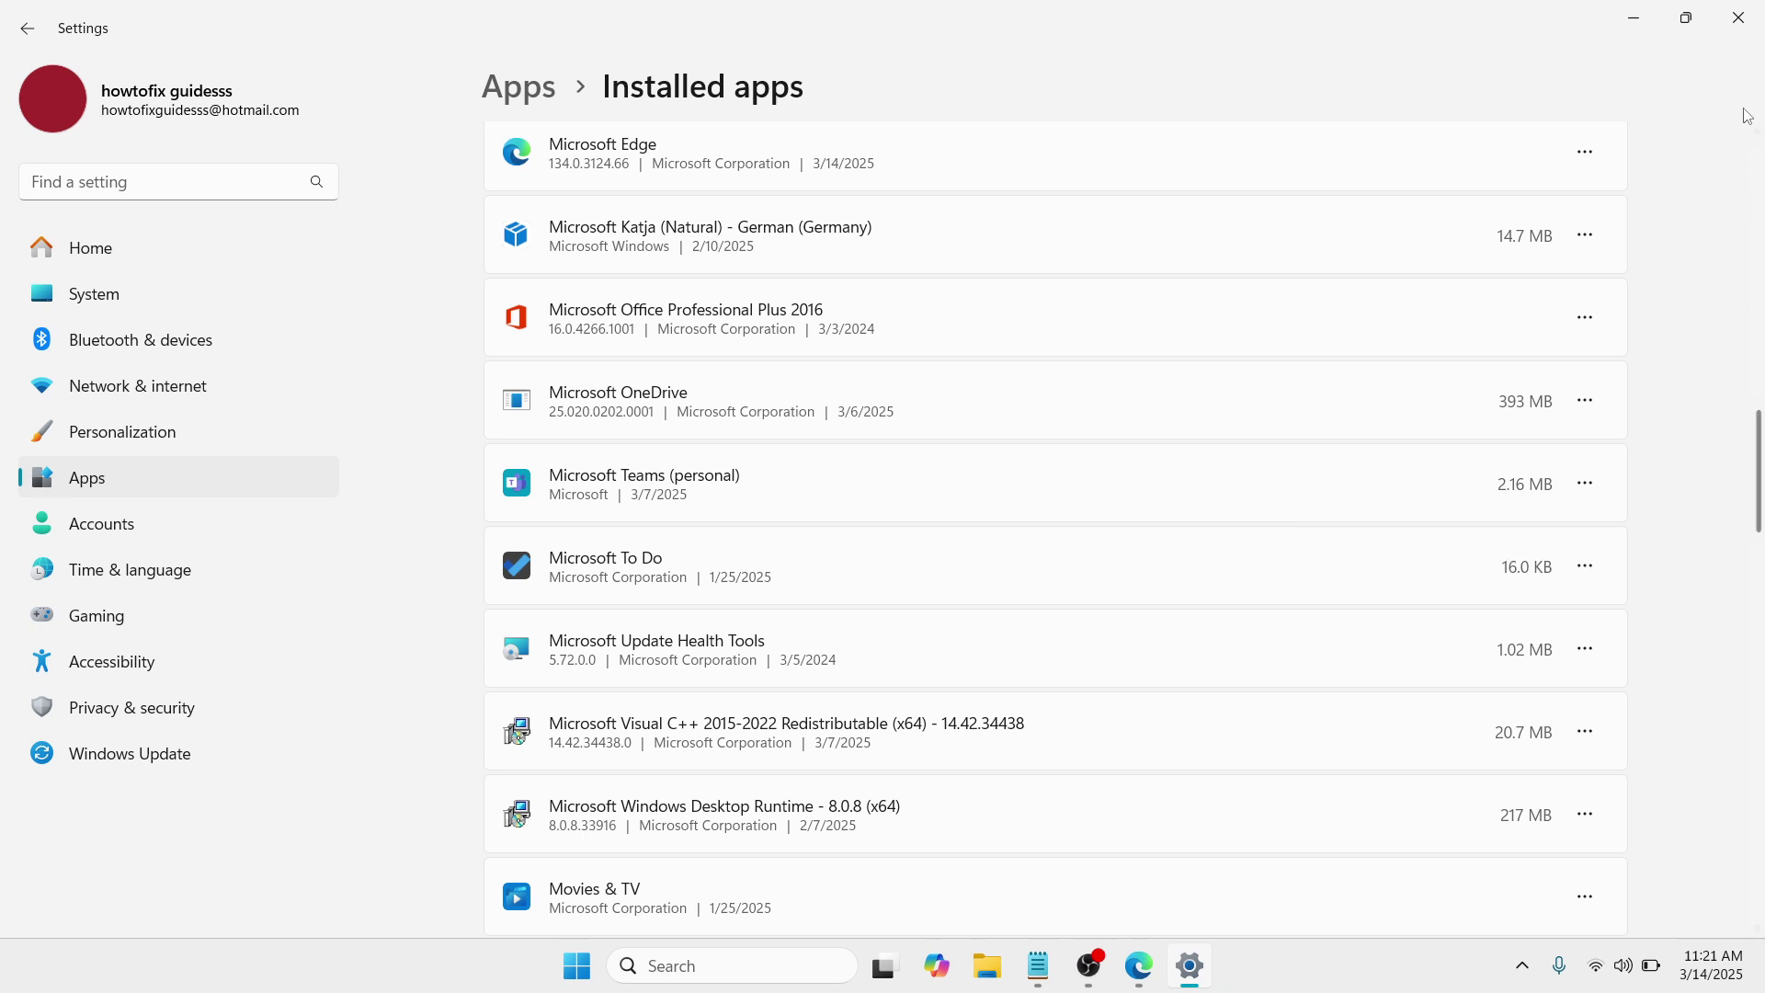
click(1747, 19)
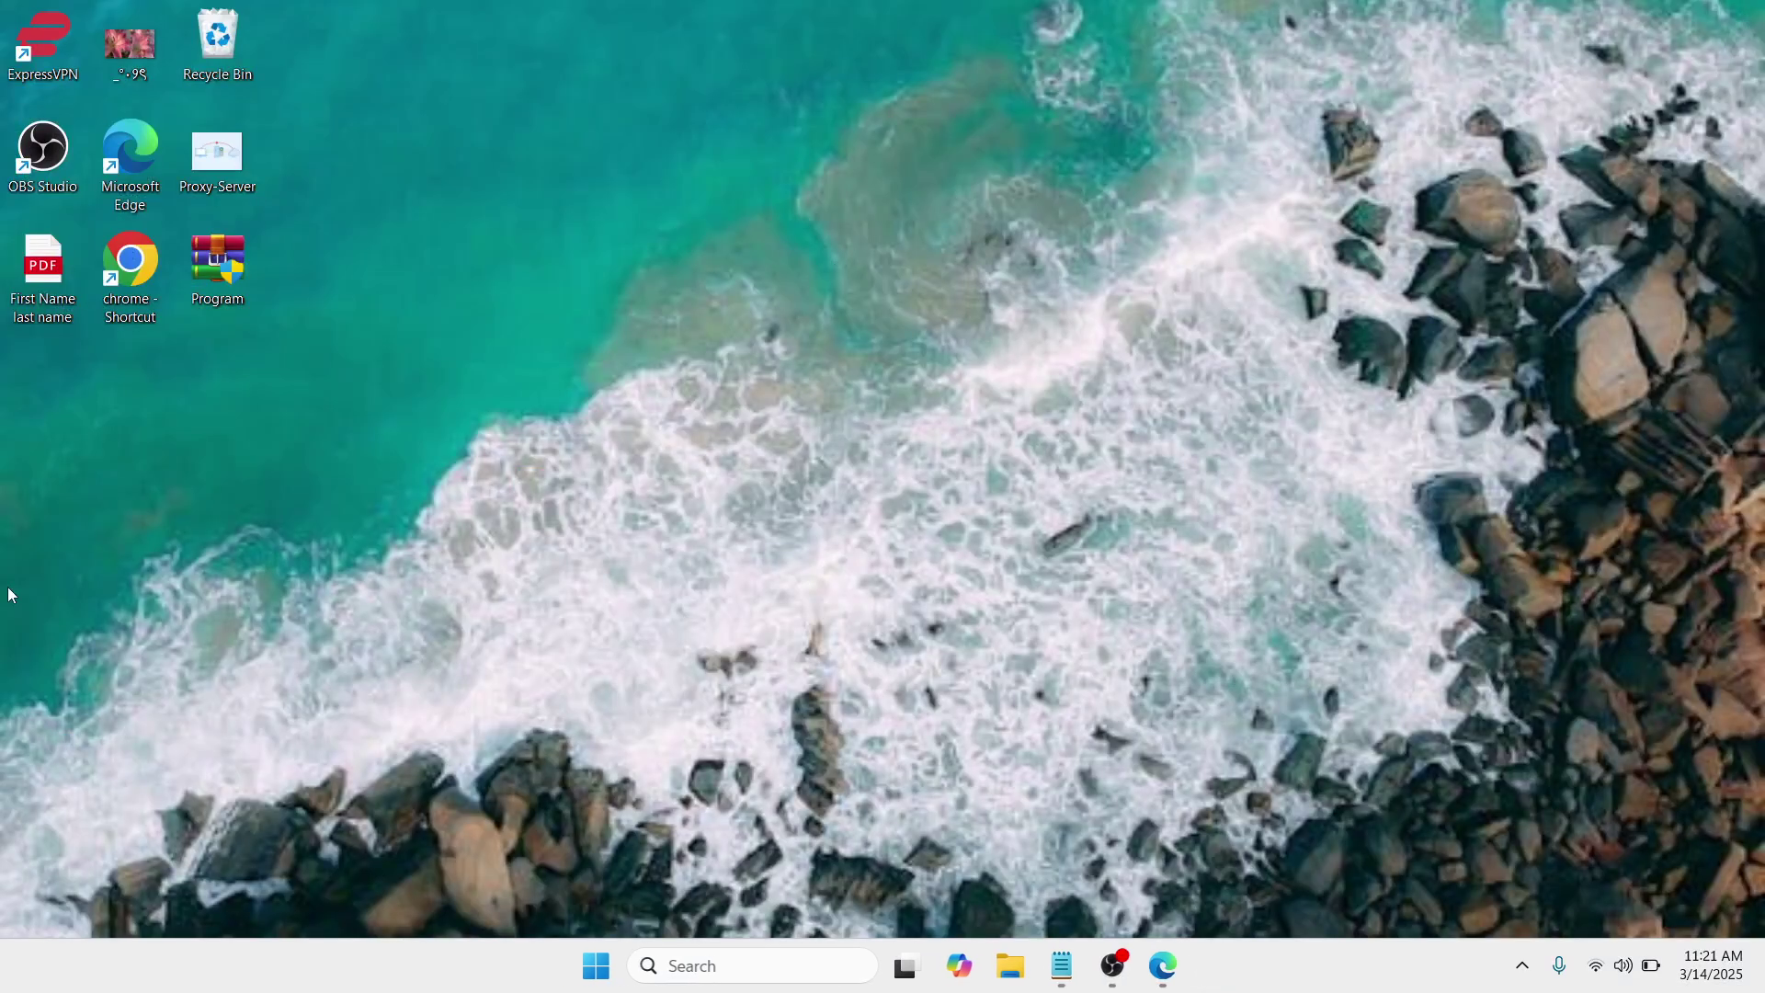
- Search Google for "microsoft teams" in Chrome to view Microsoft's Teams download page, and close the browser
double_click(107, 285)
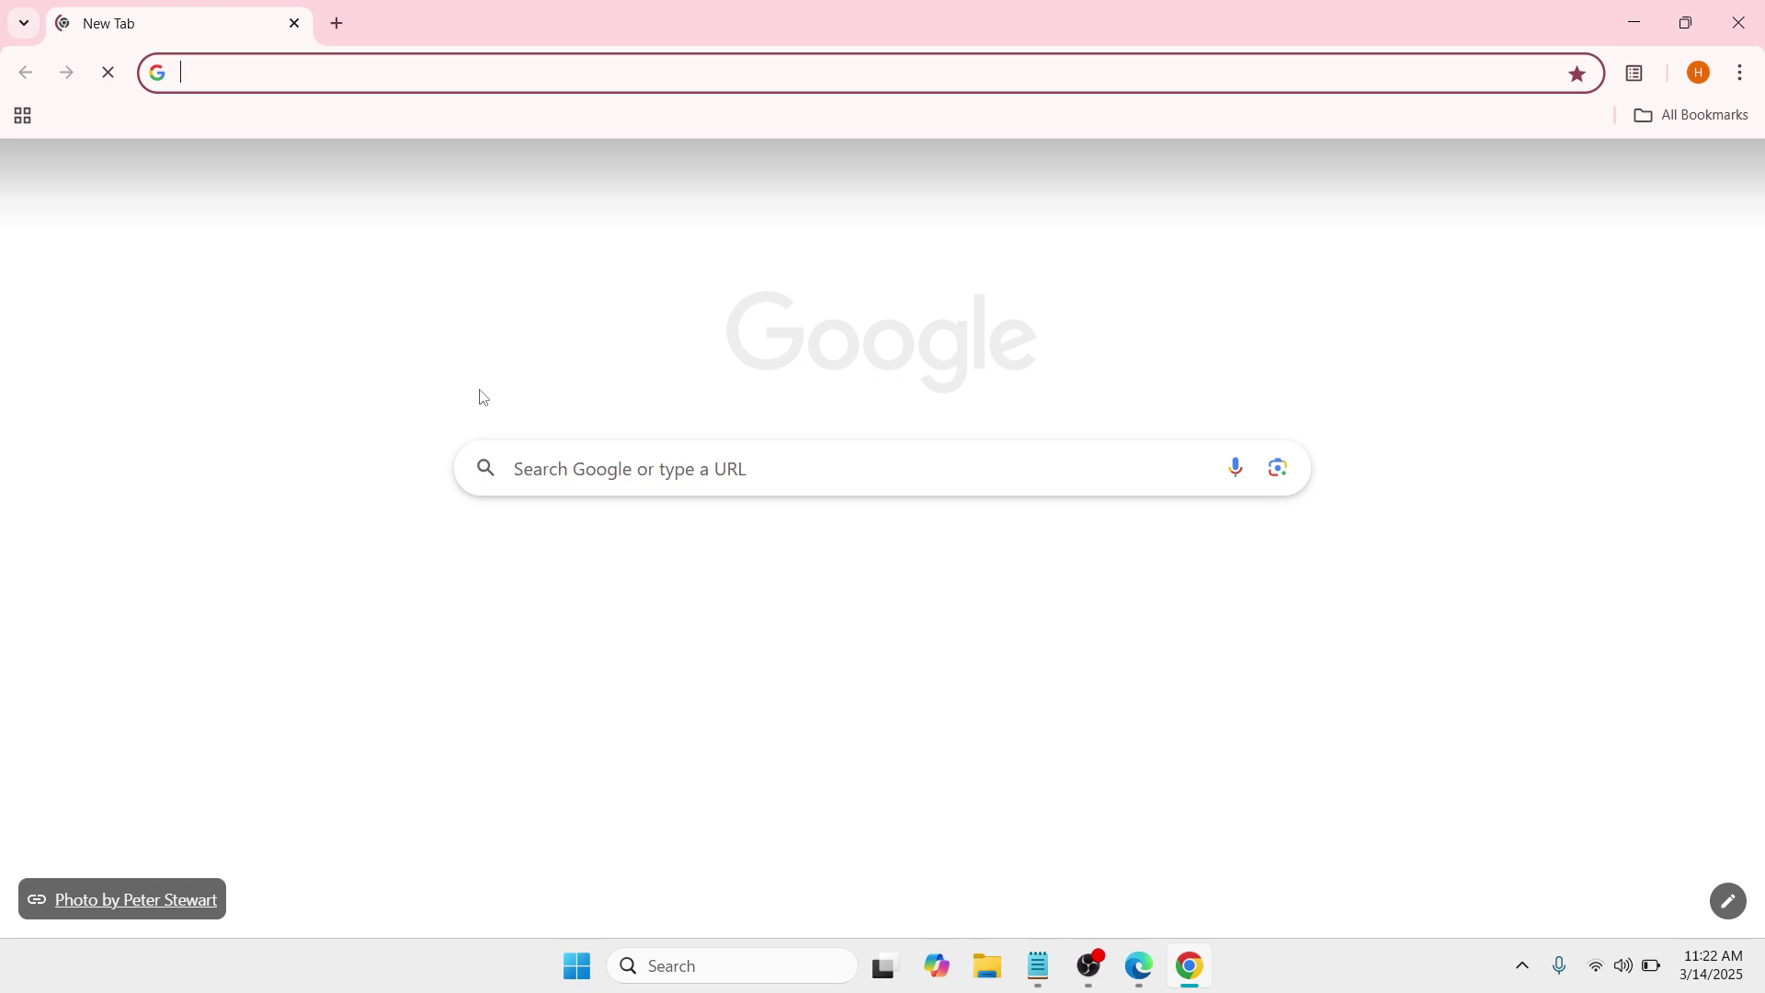
click(603, 464)
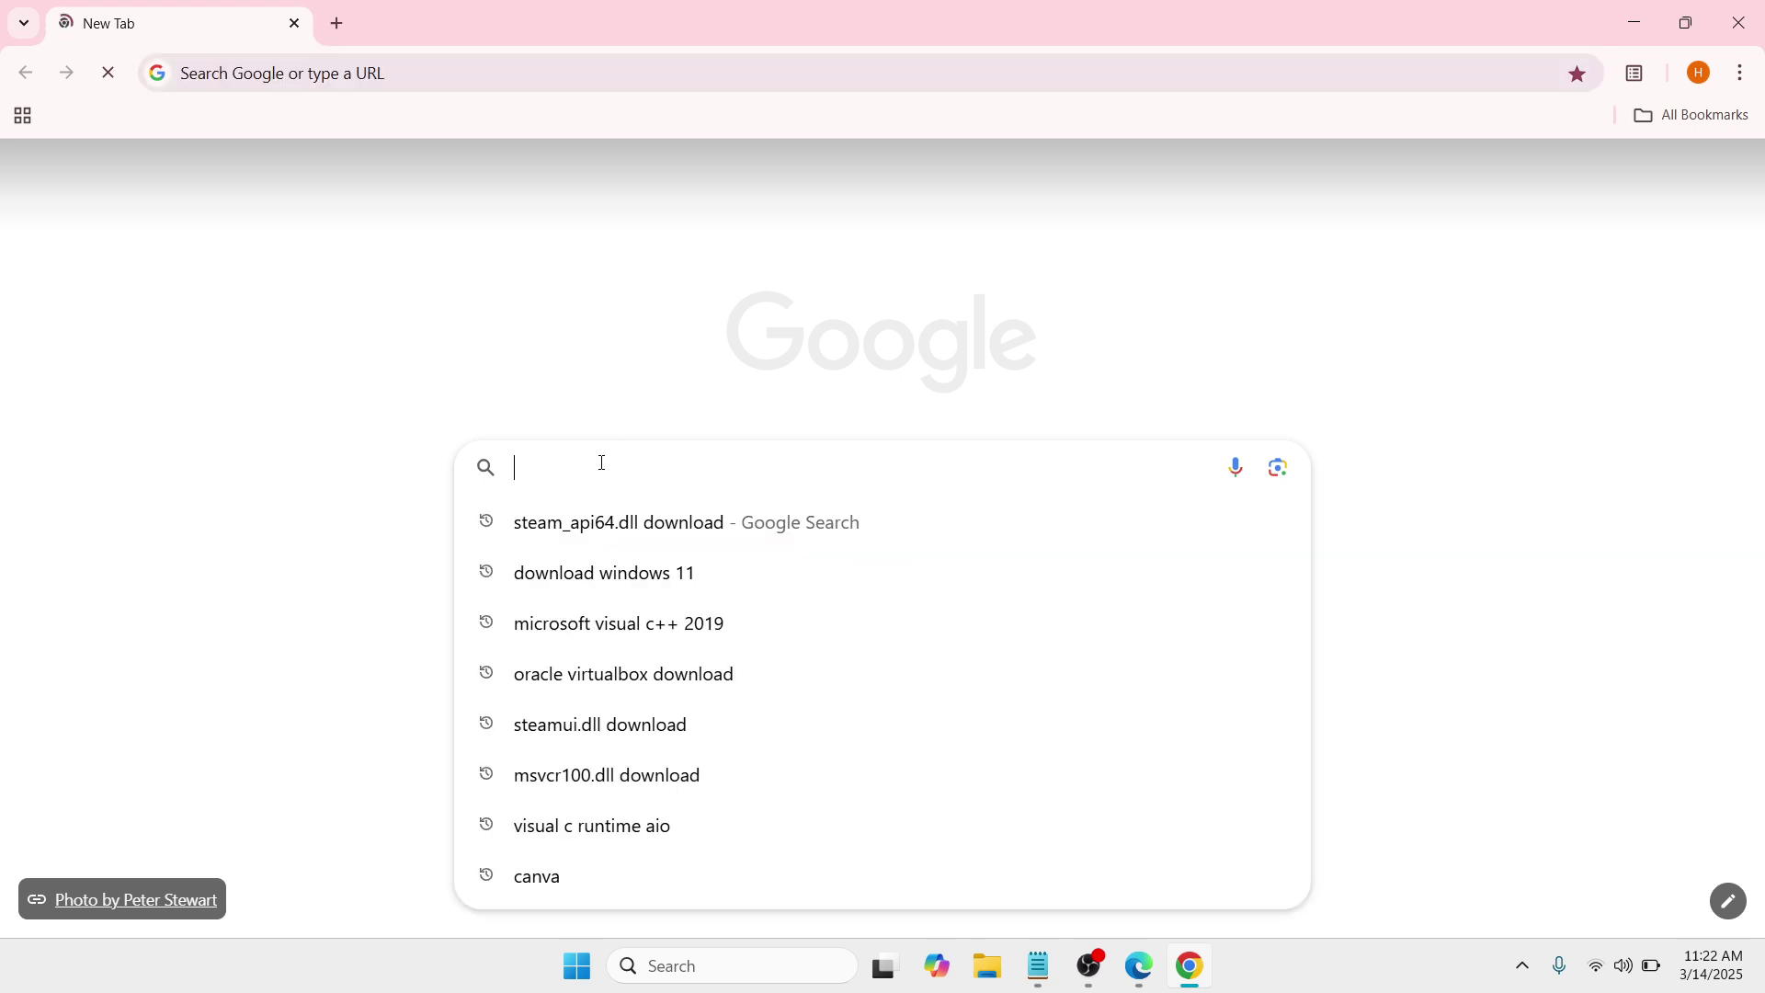
text(micr)
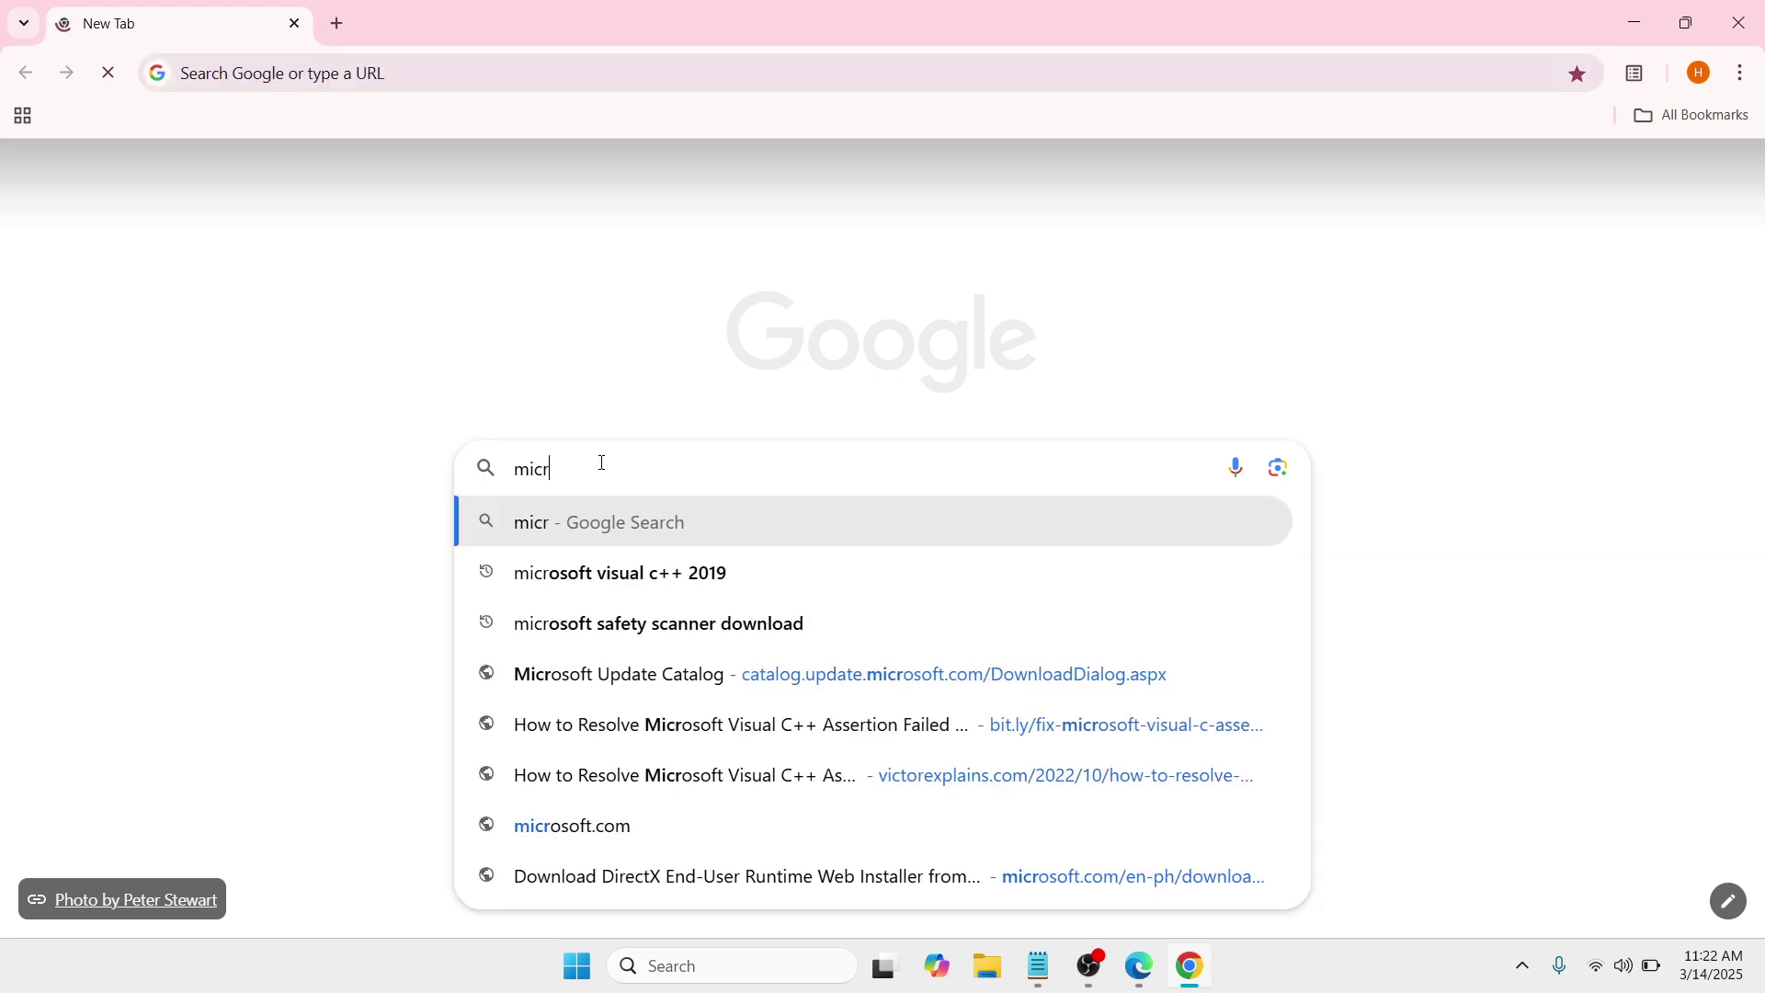
text(osoft )
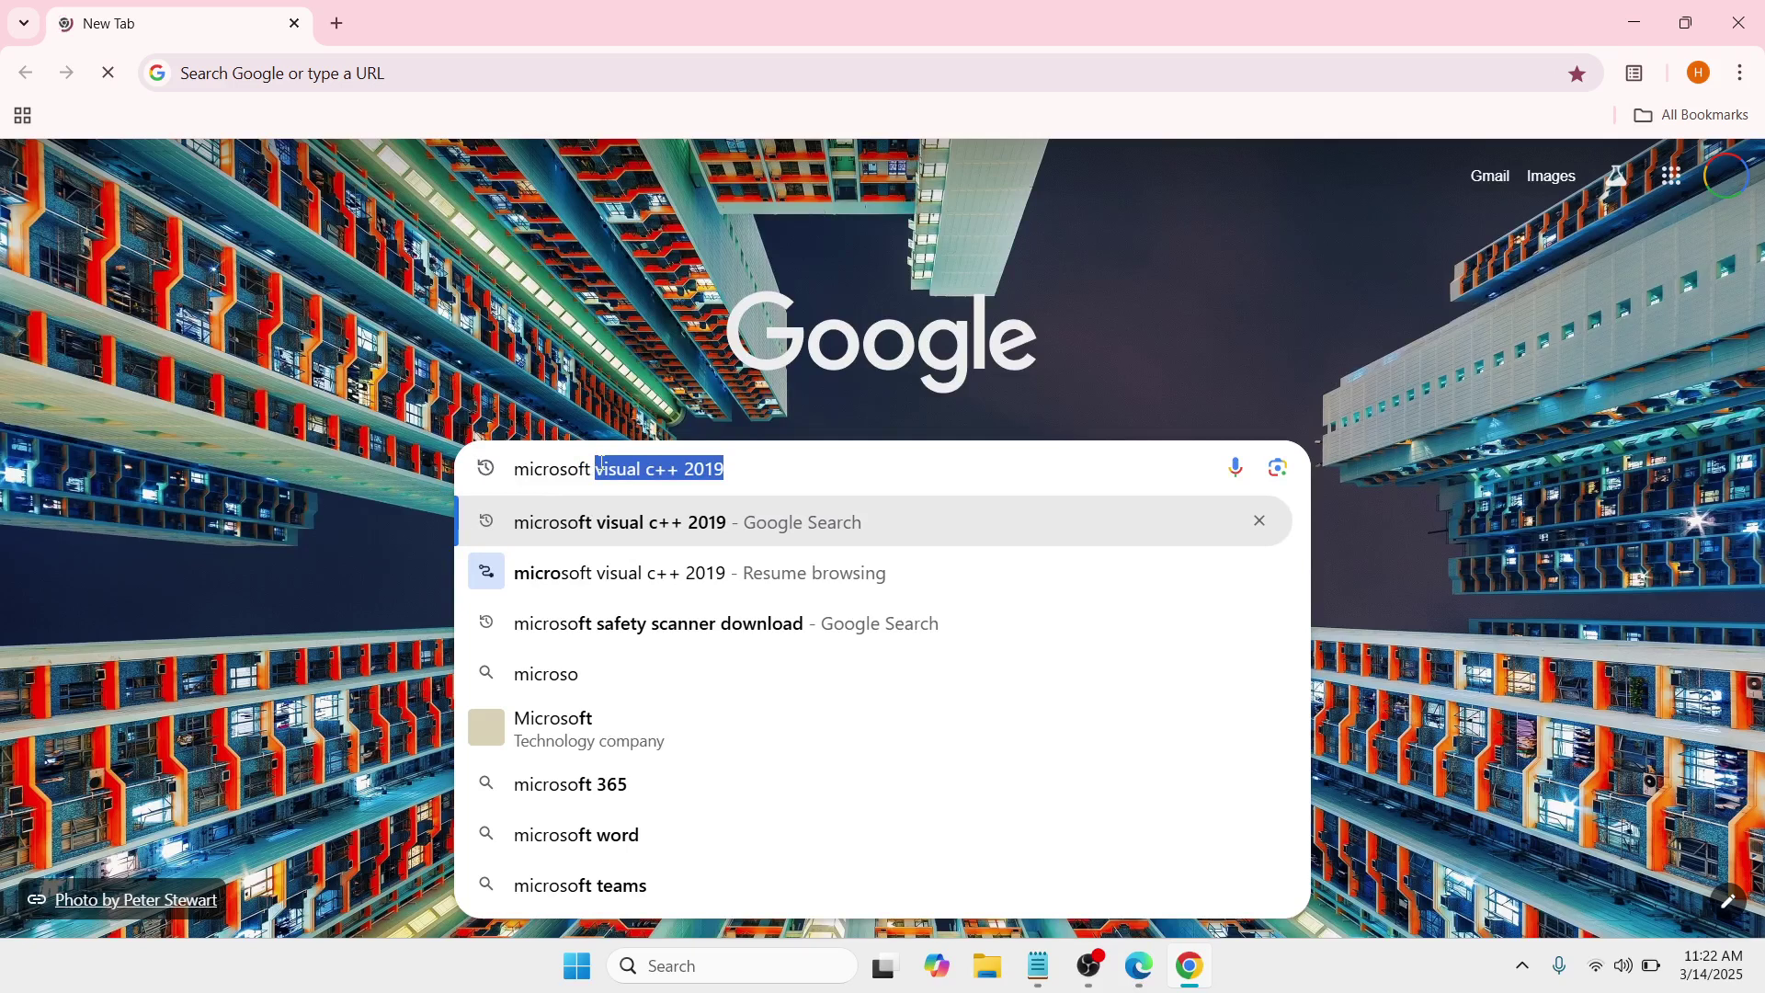
text(t)
text(ea)
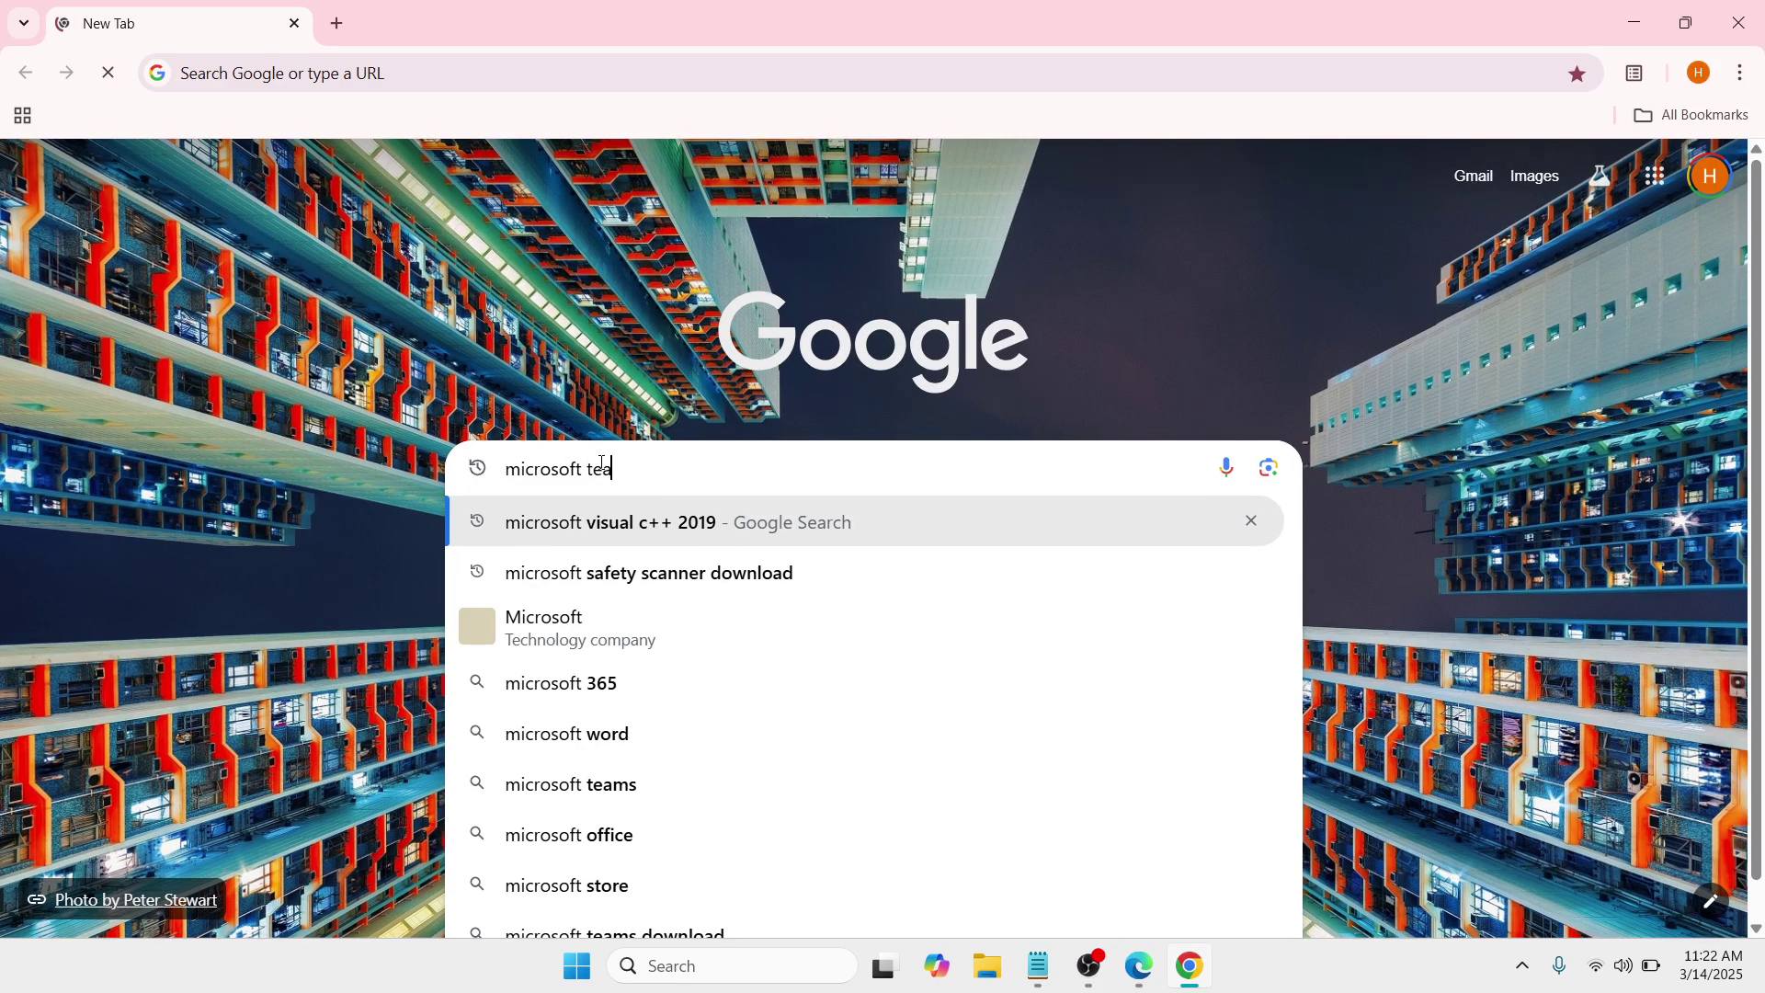
text(ms)
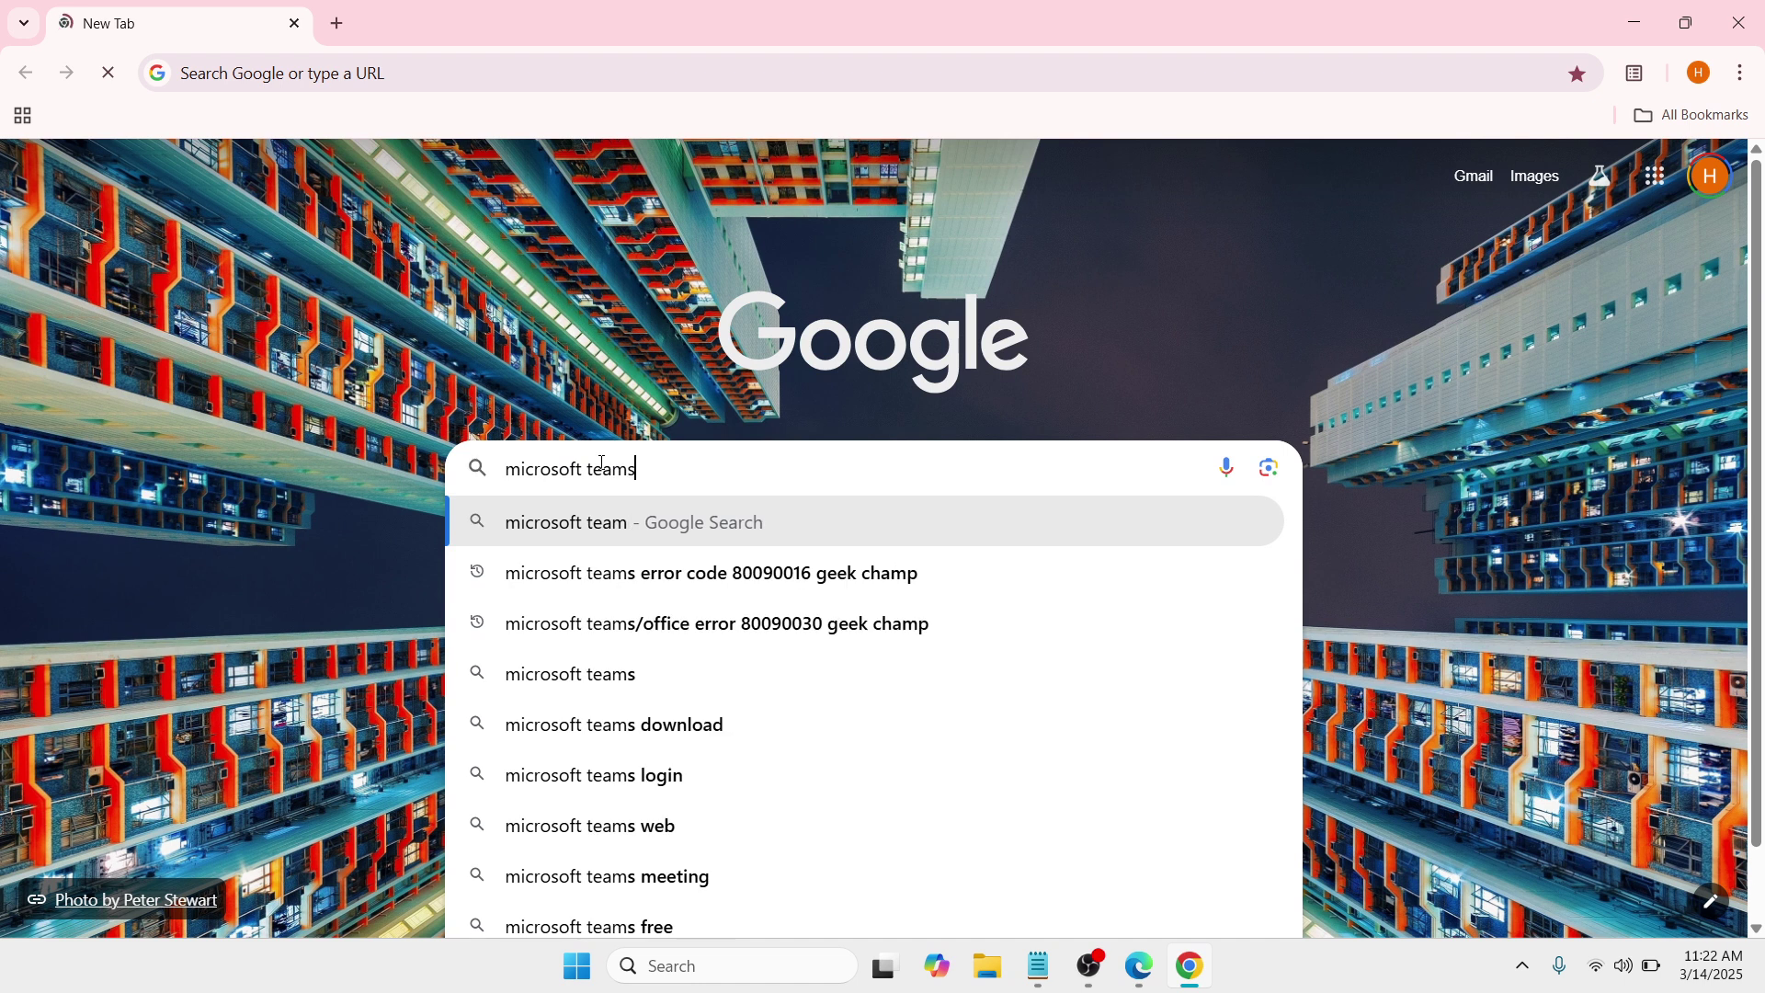
key(Return)
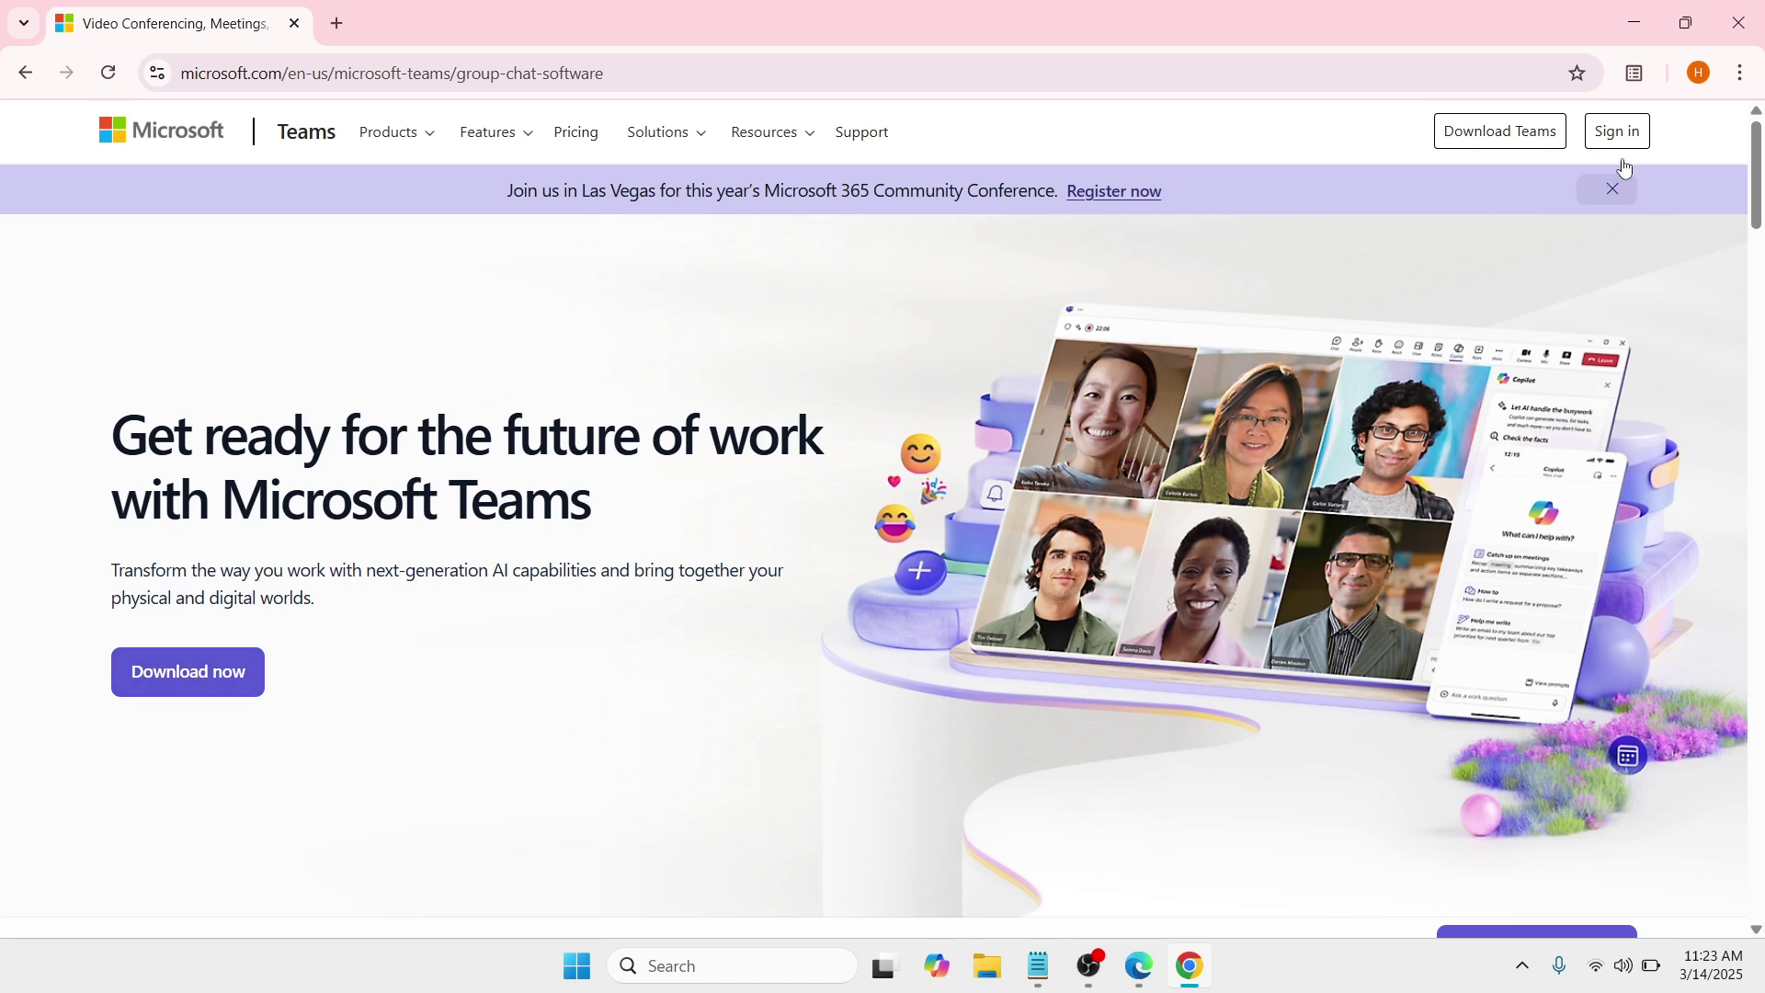
click(1732, 29)
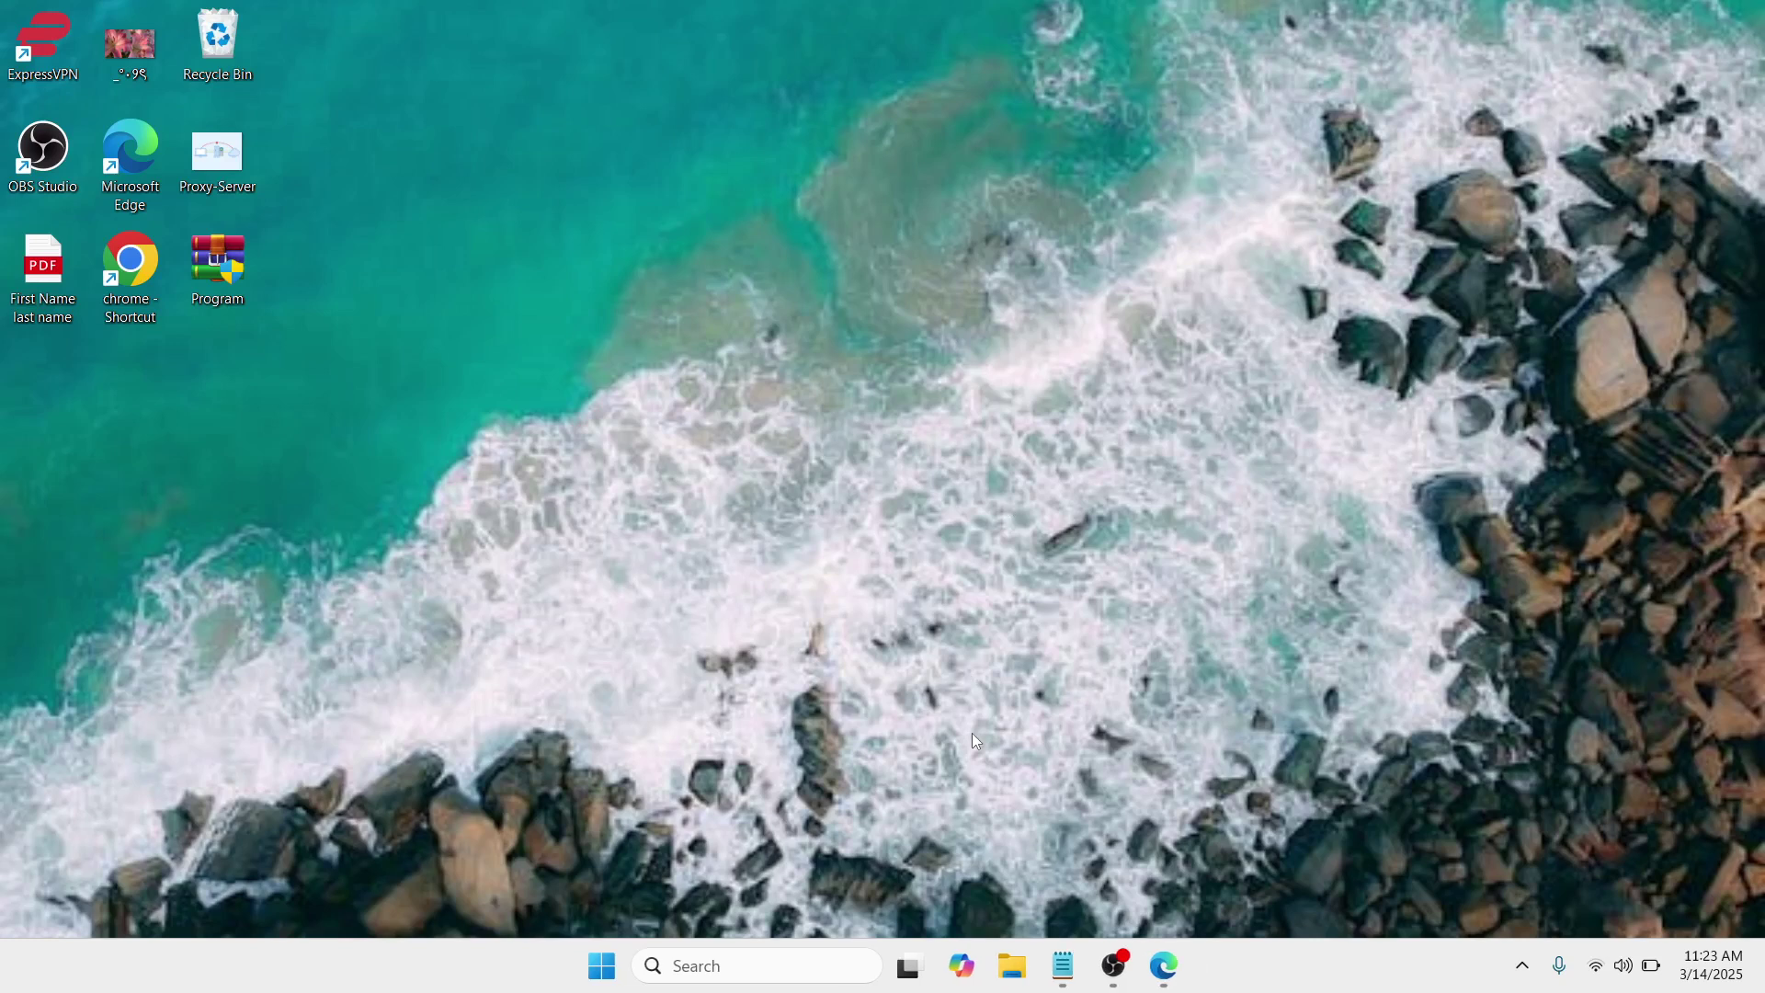
- Open the Acer (C:) drive in File Explorer and check that hidden items are set to show
click(1011, 961)
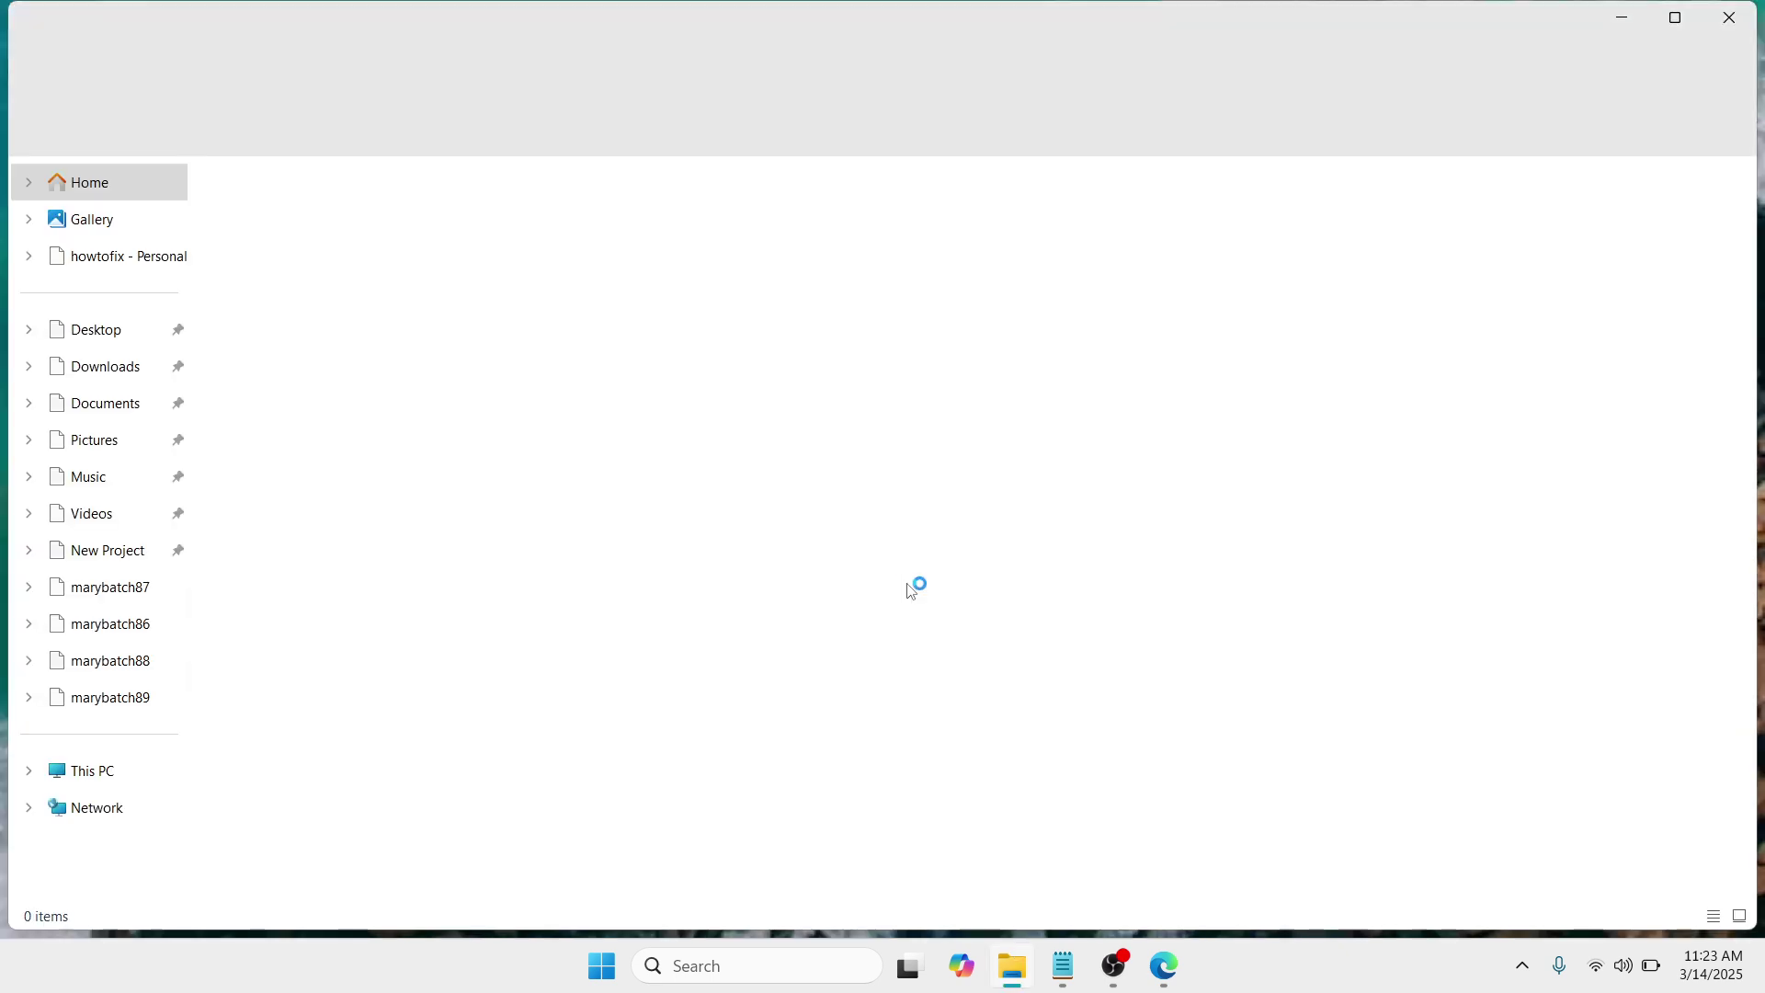
click(120, 787)
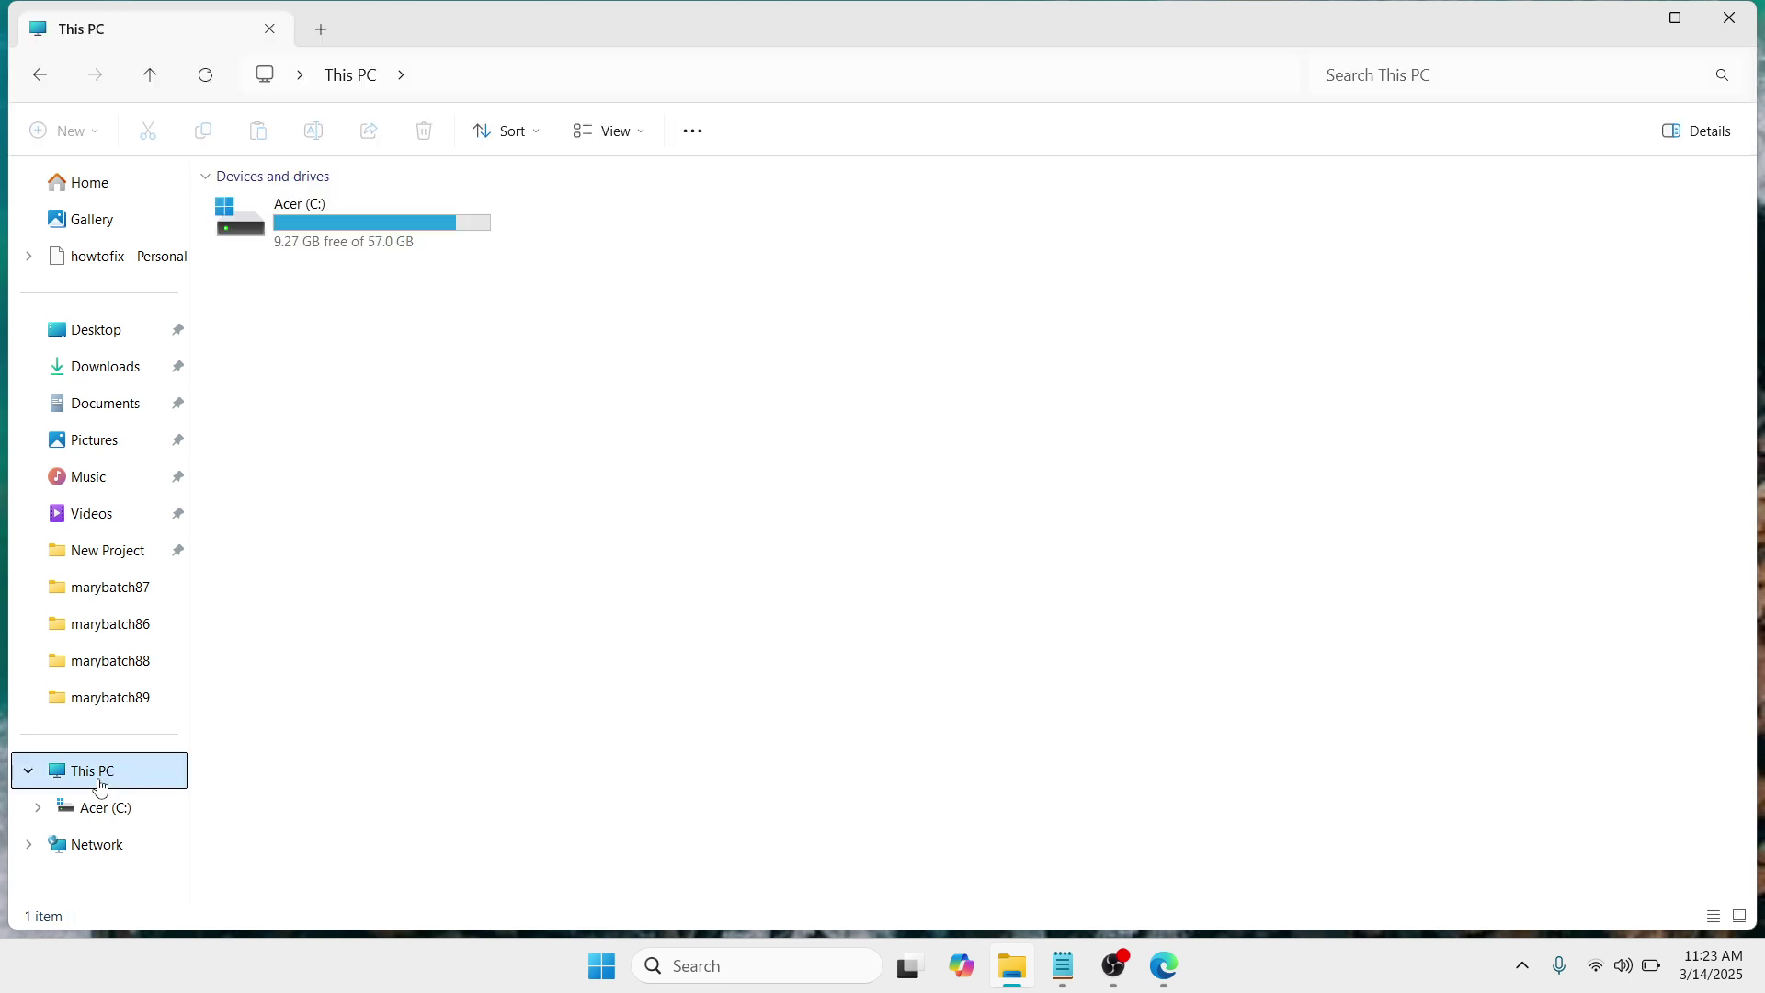
double_click(376, 235)
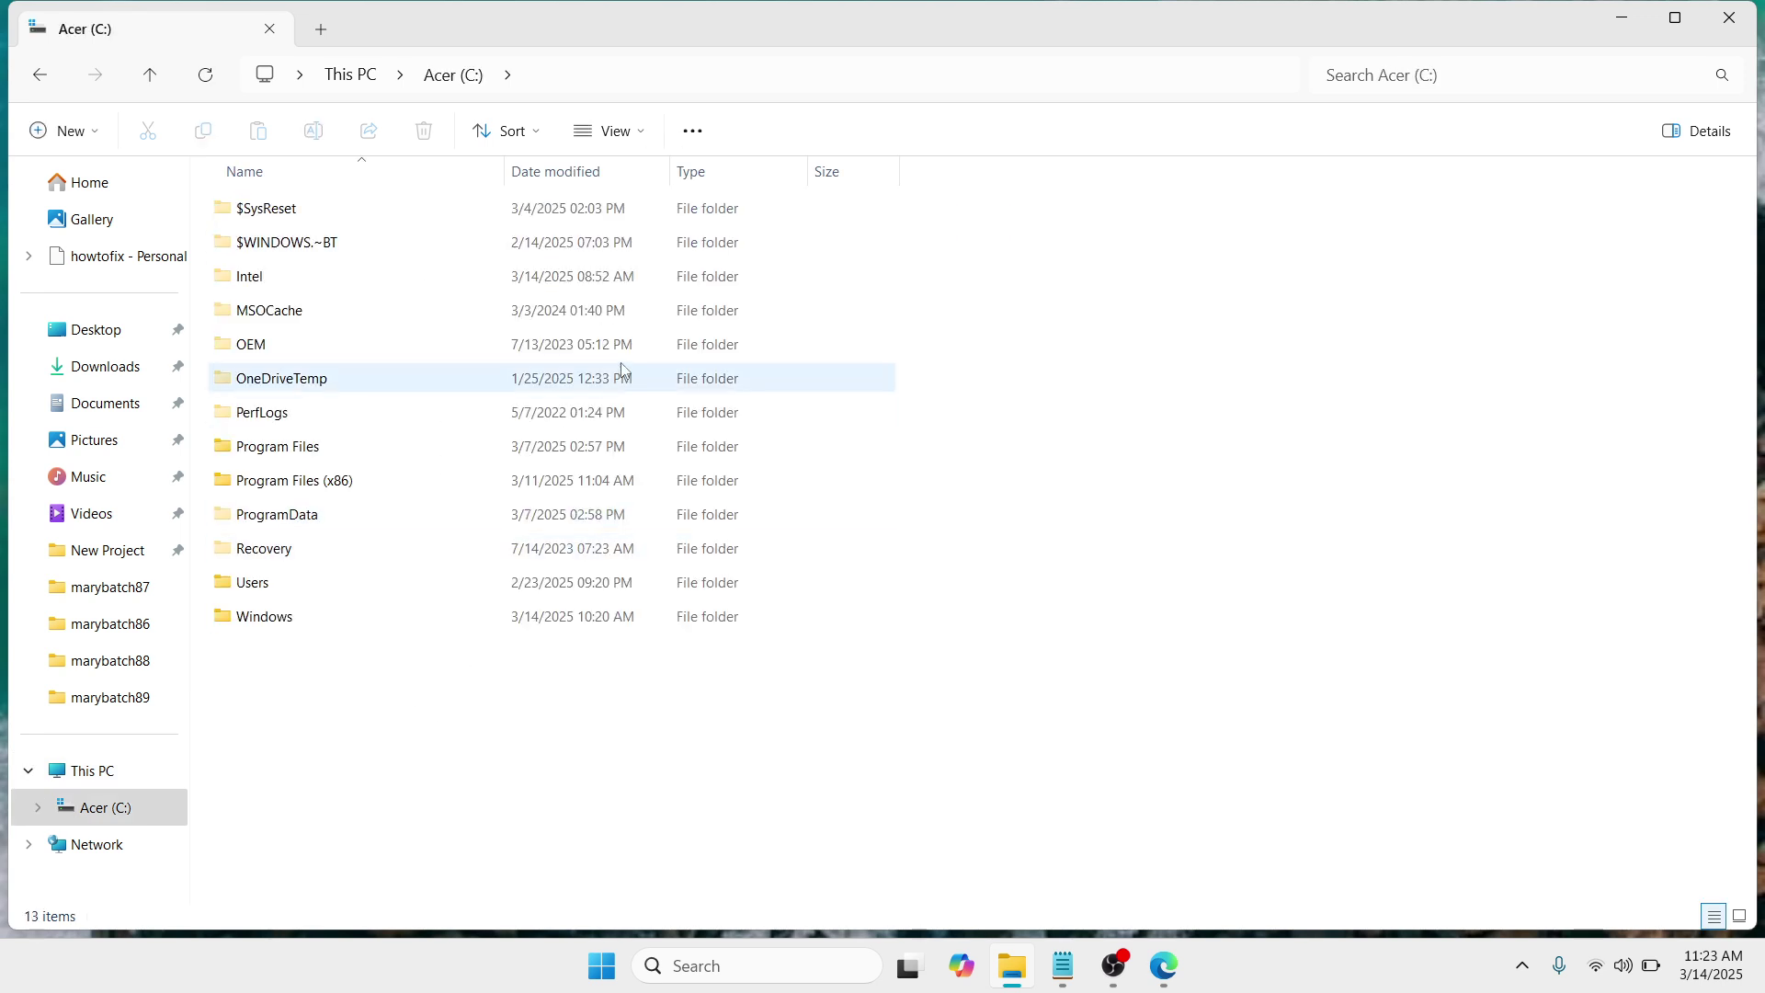
click(647, 142)
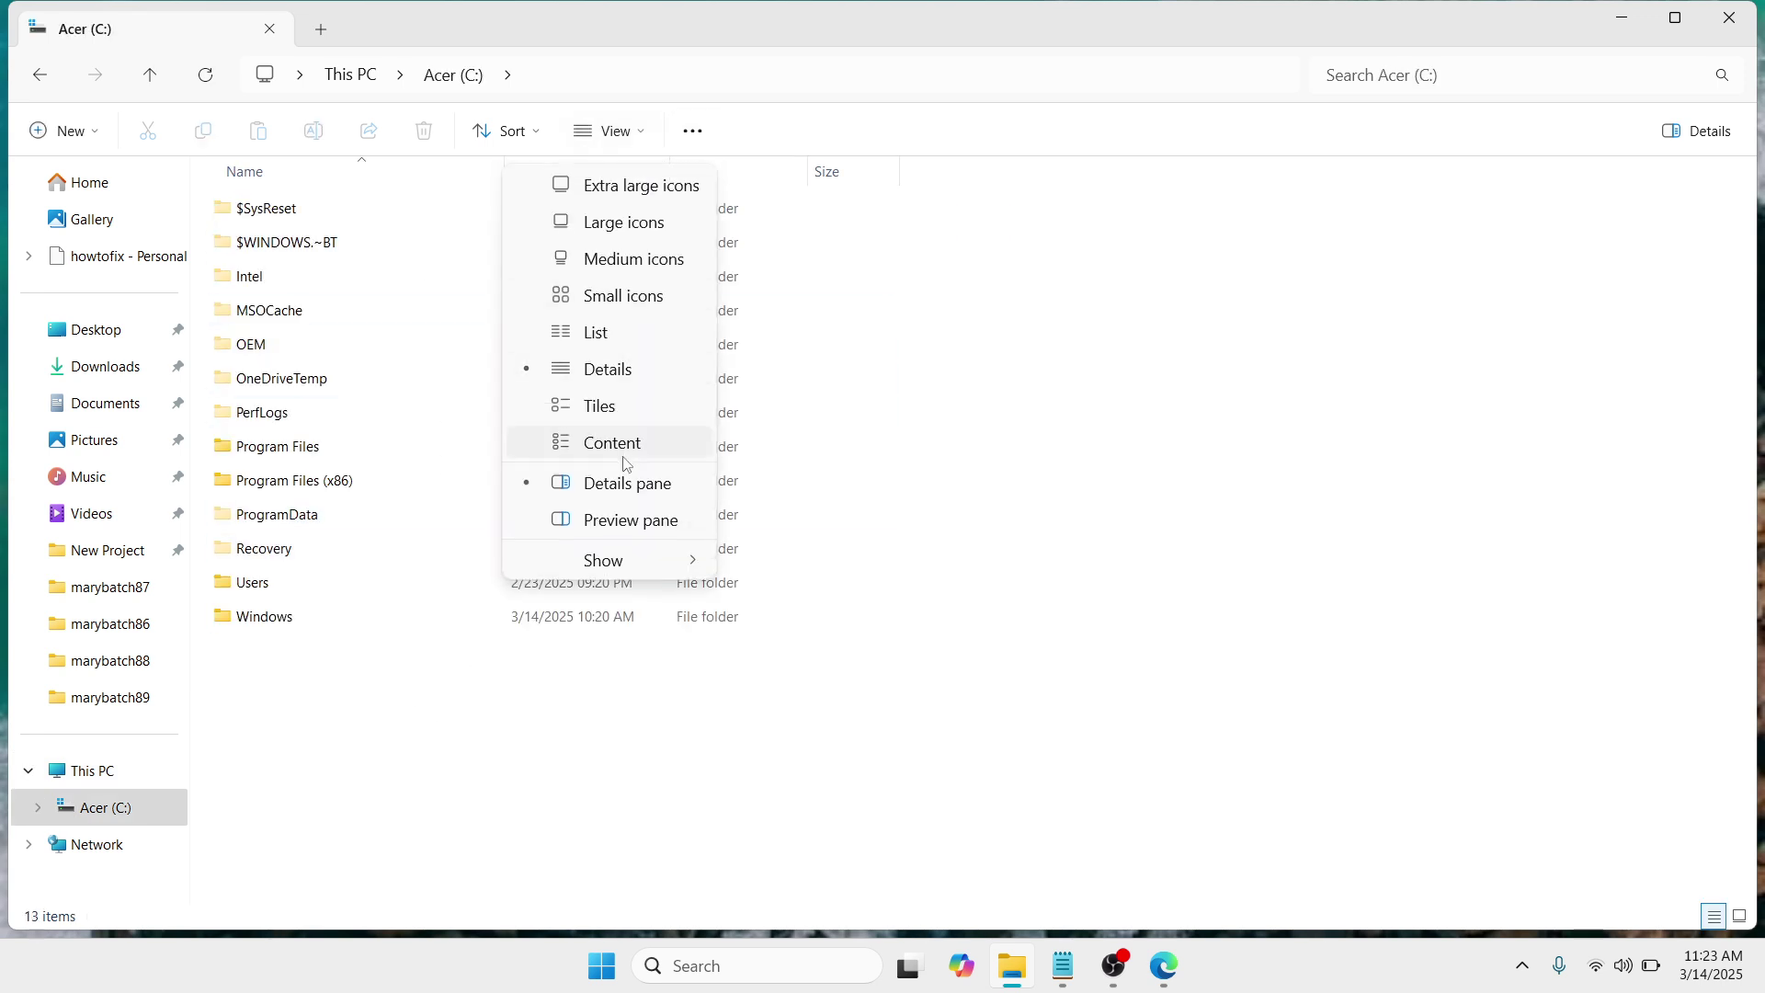
mouse_move(625, 559)
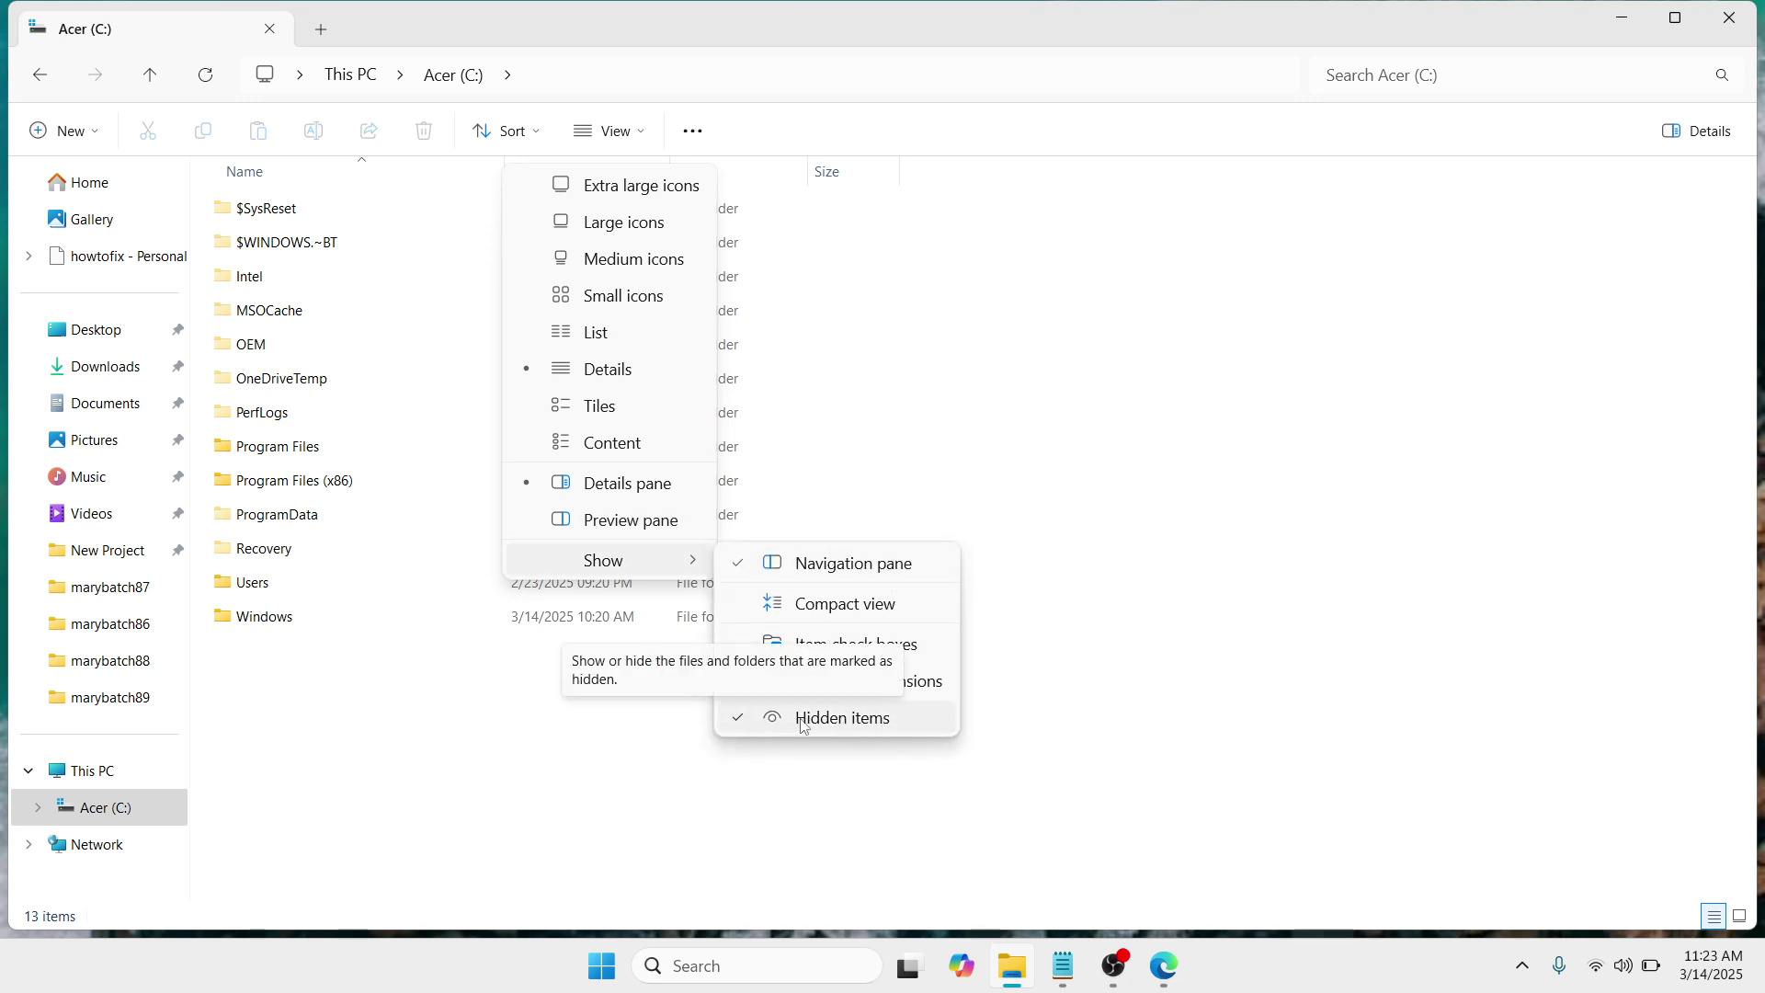
click(488, 748)
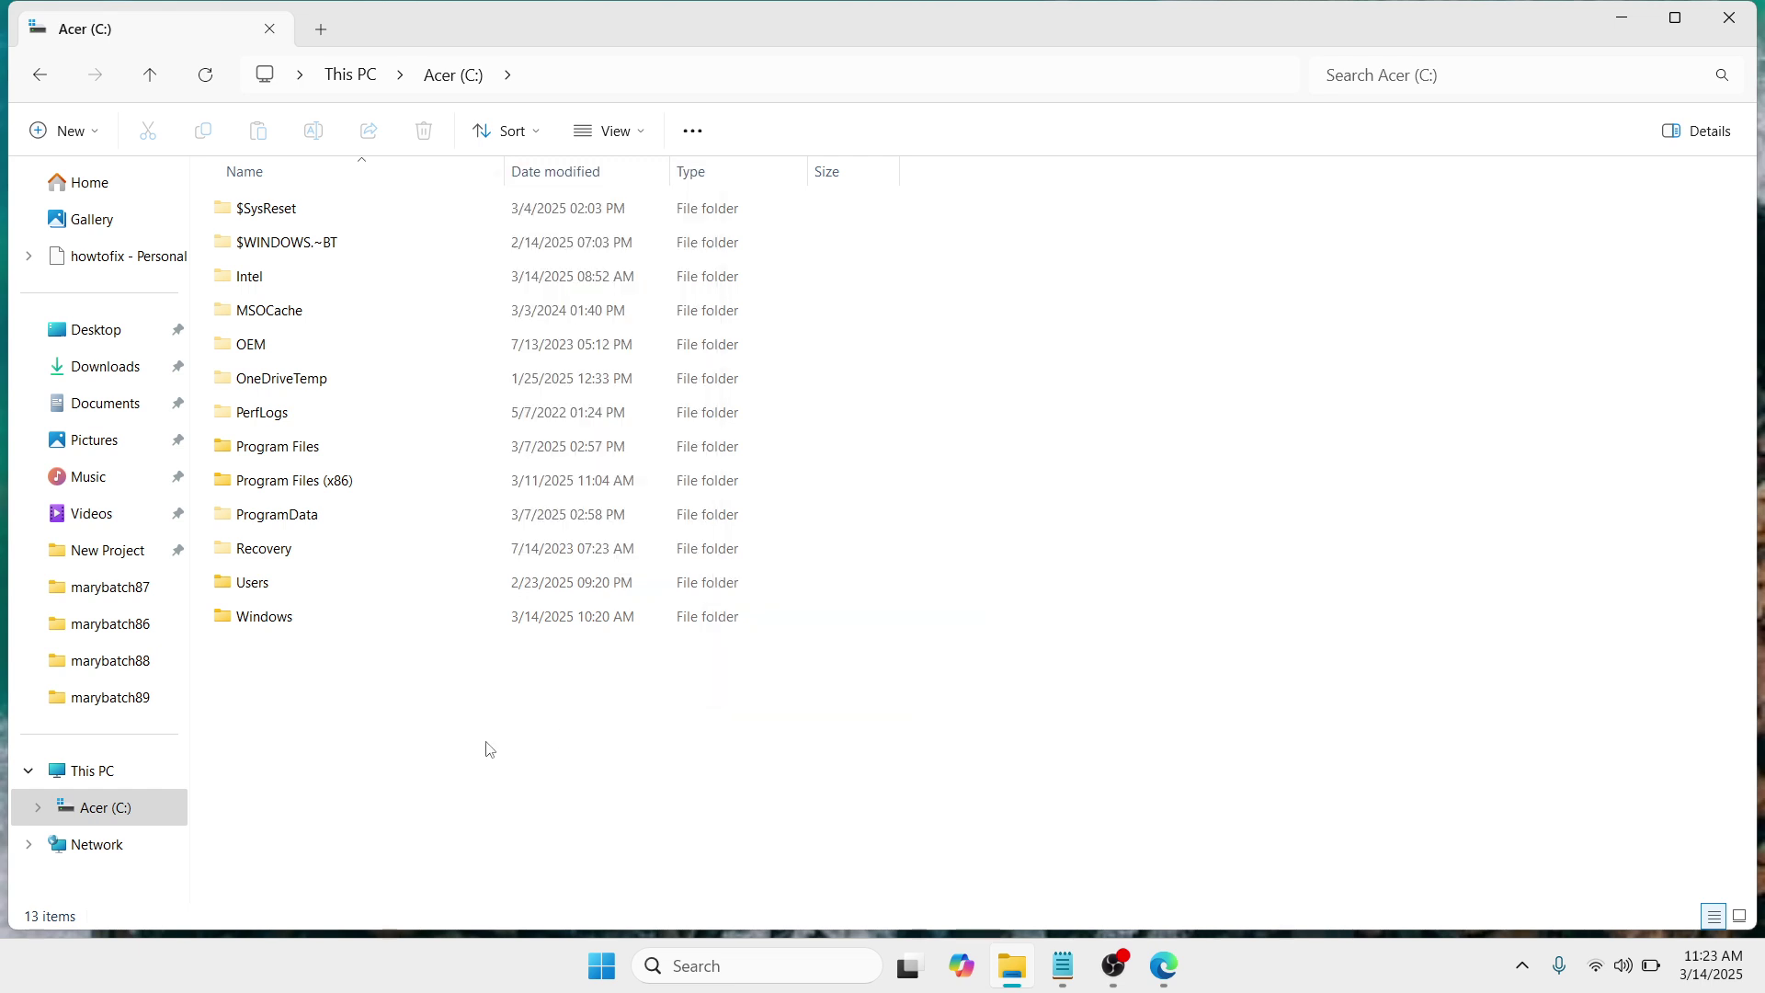
- Open the security properties of the WindowsApps folder inside Program Files
double_click(468, 446)
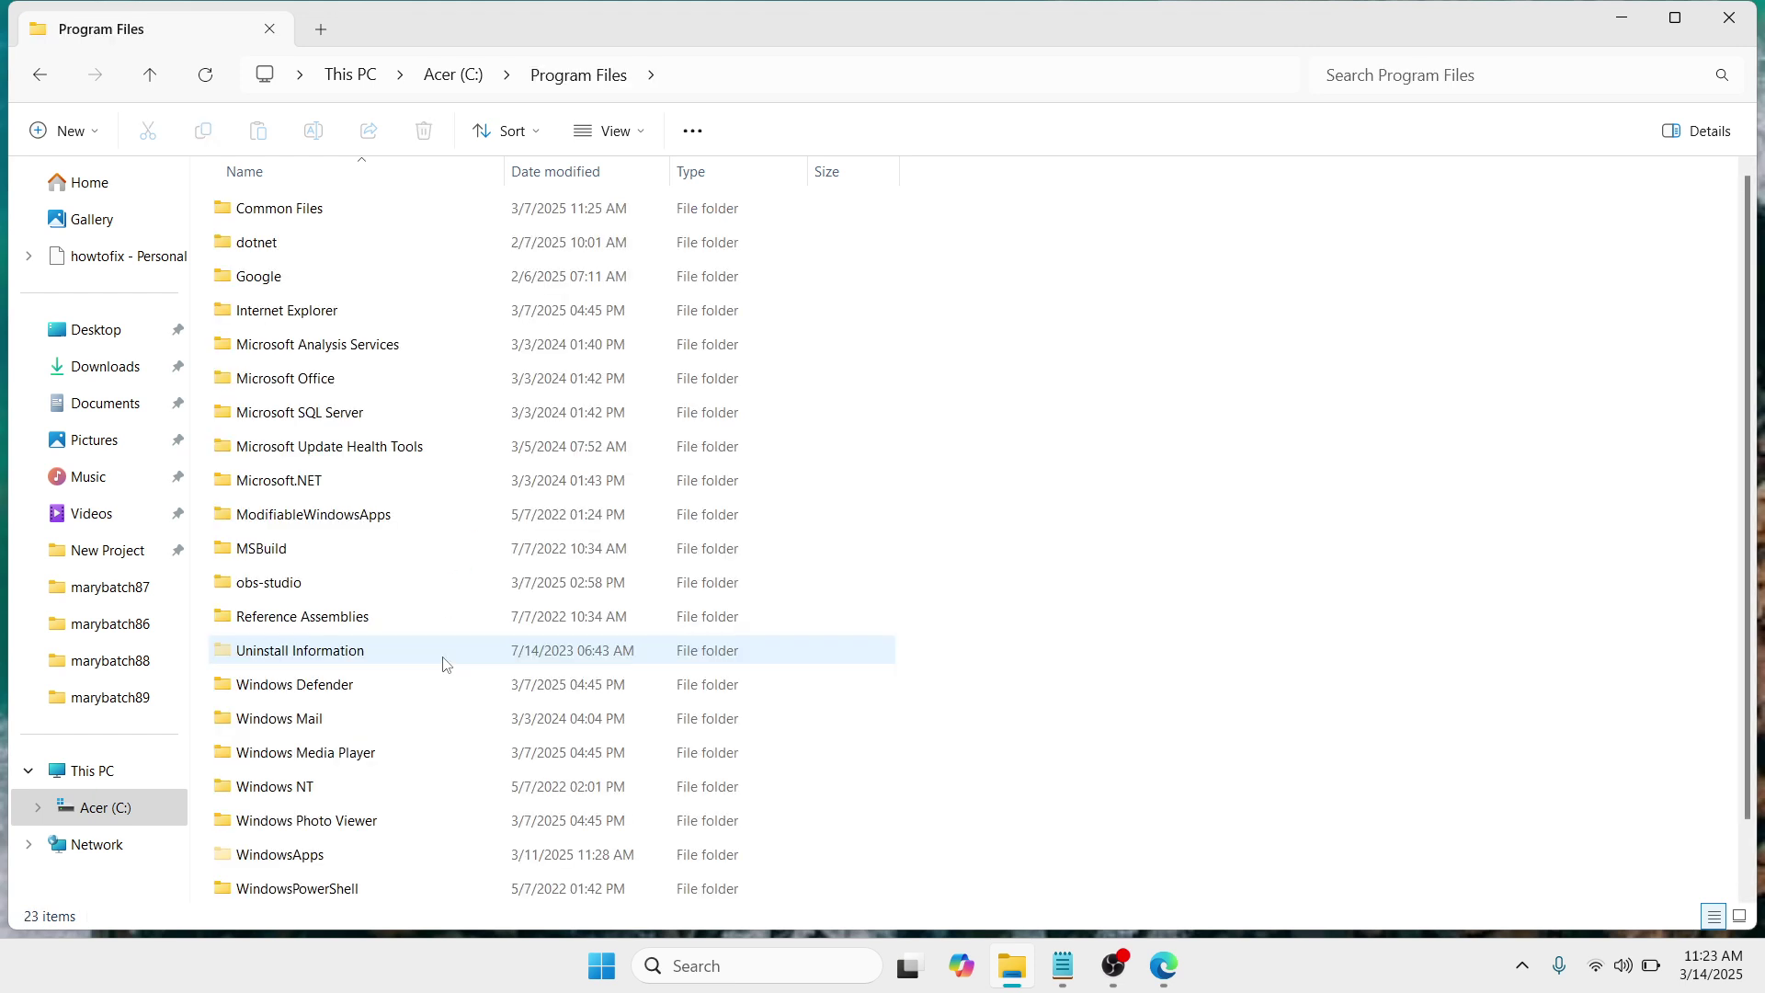
click(481, 855)
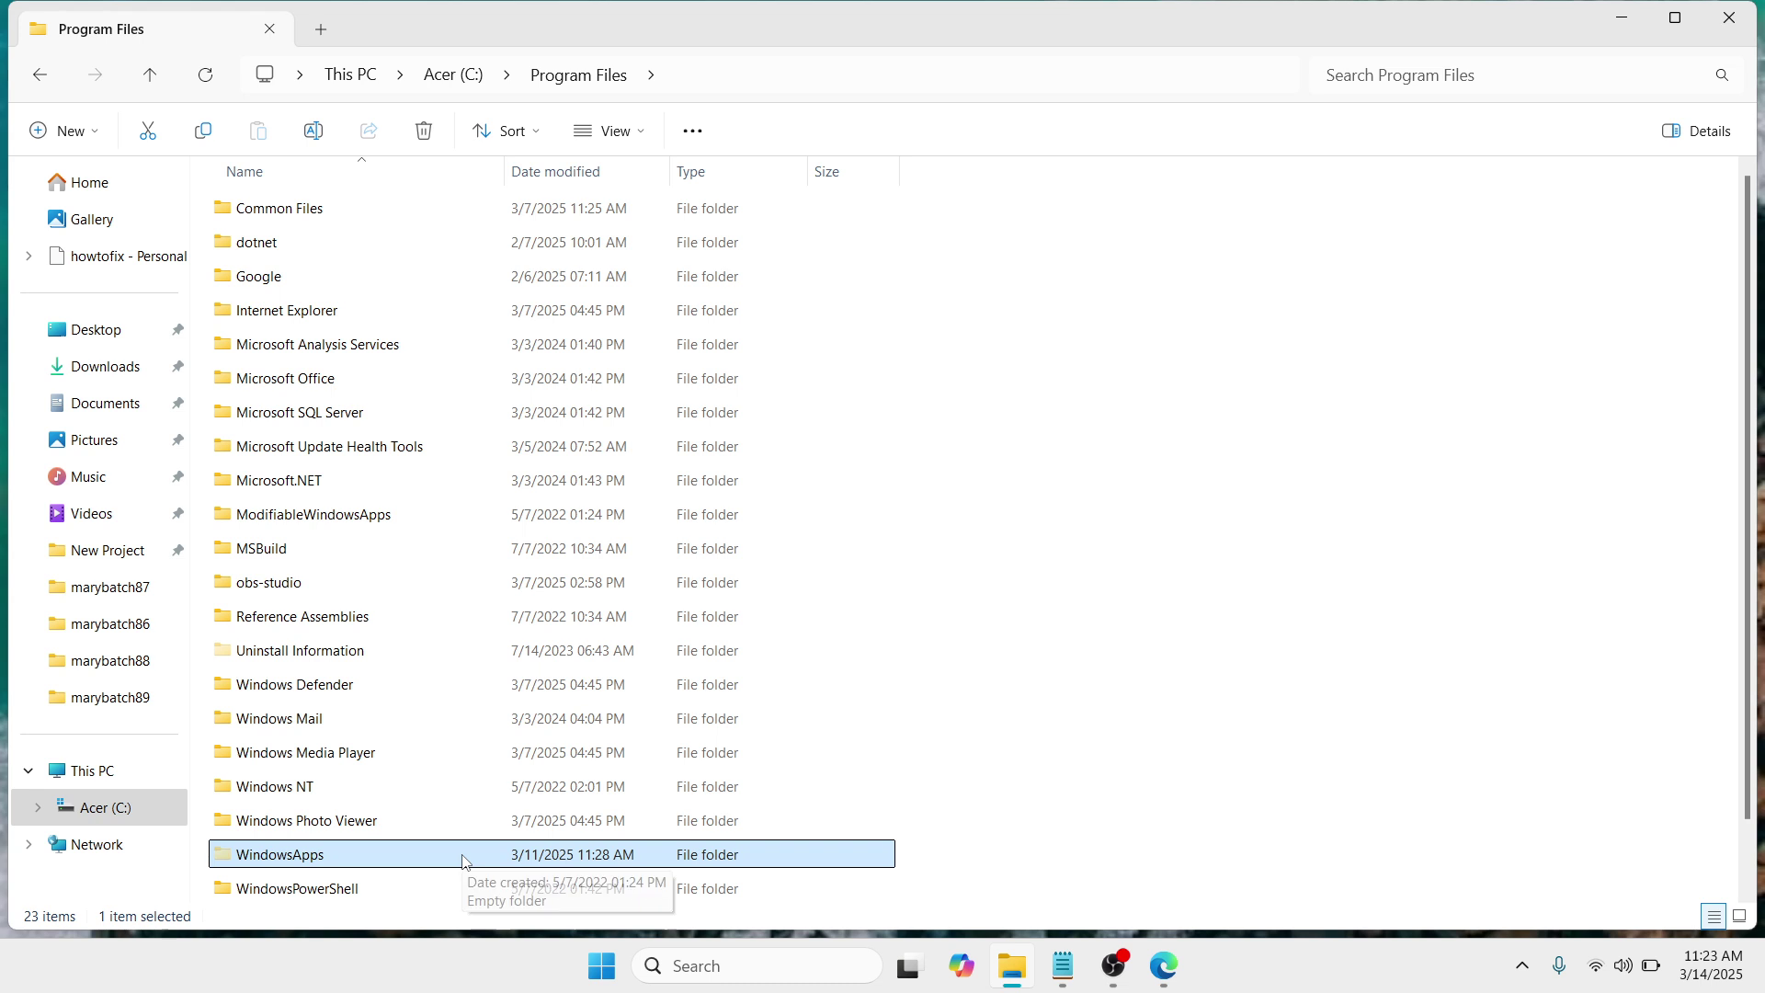
right_click(462, 861)
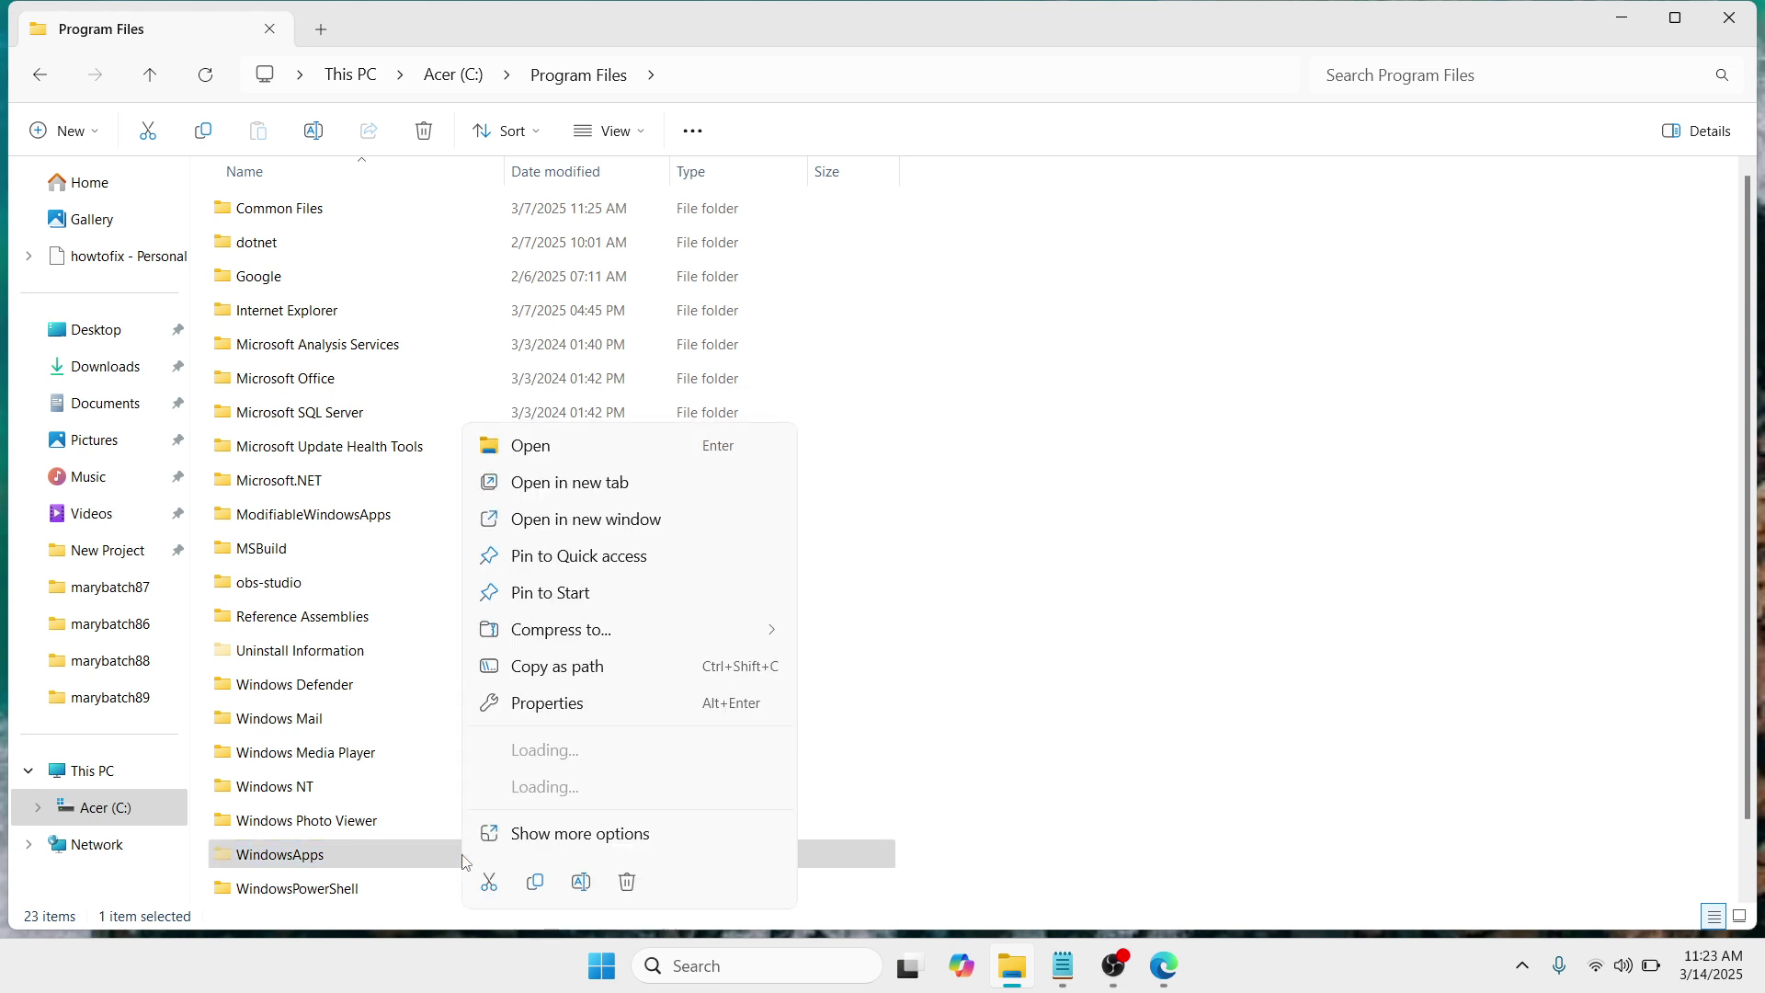
click(629, 741)
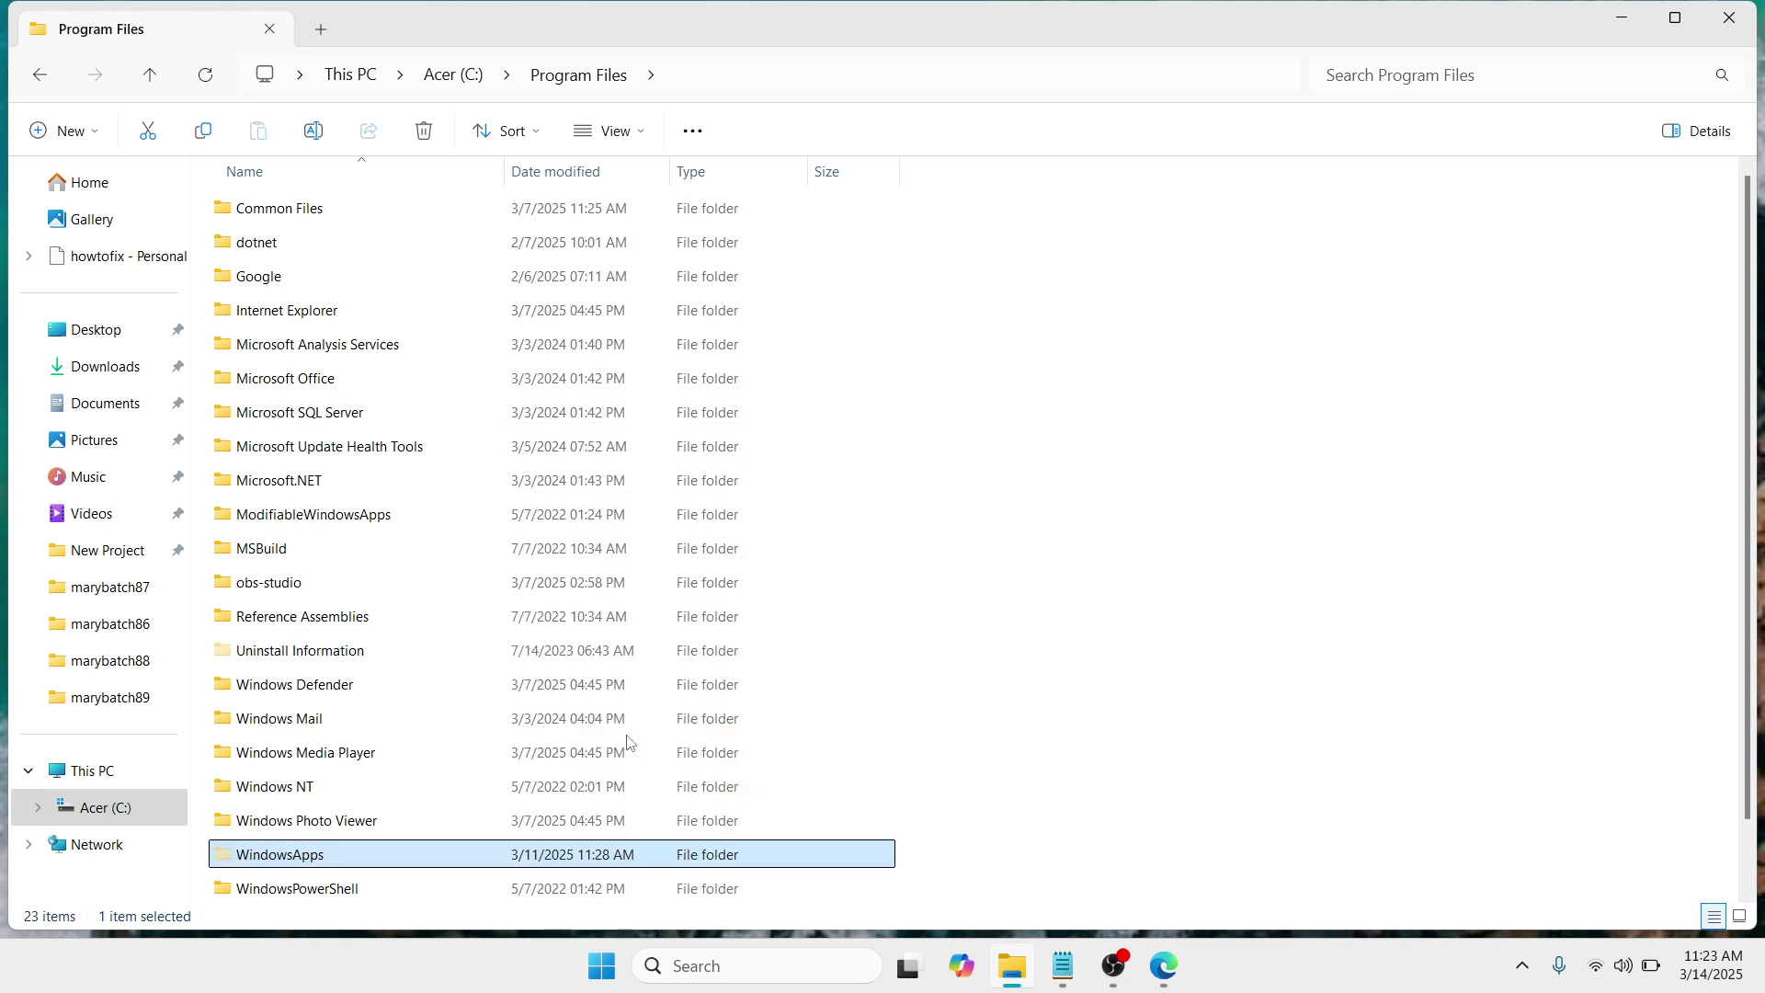
drag(782, 414, 877, 204)
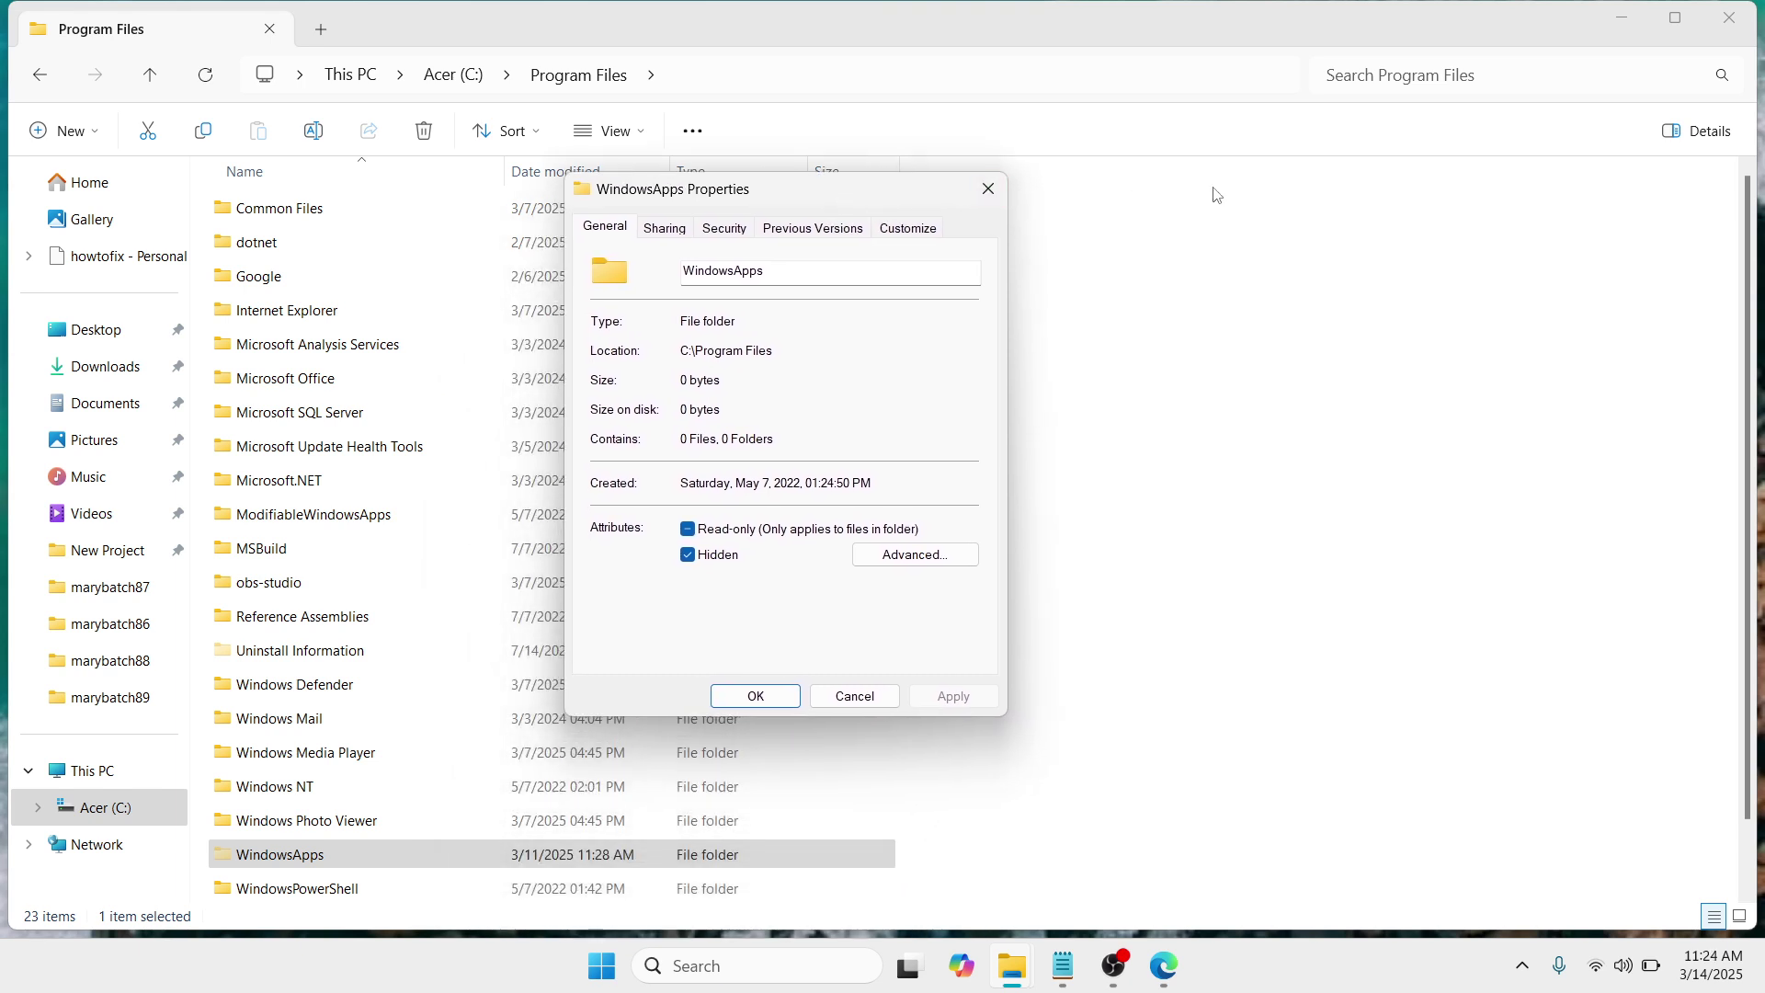
click(720, 231)
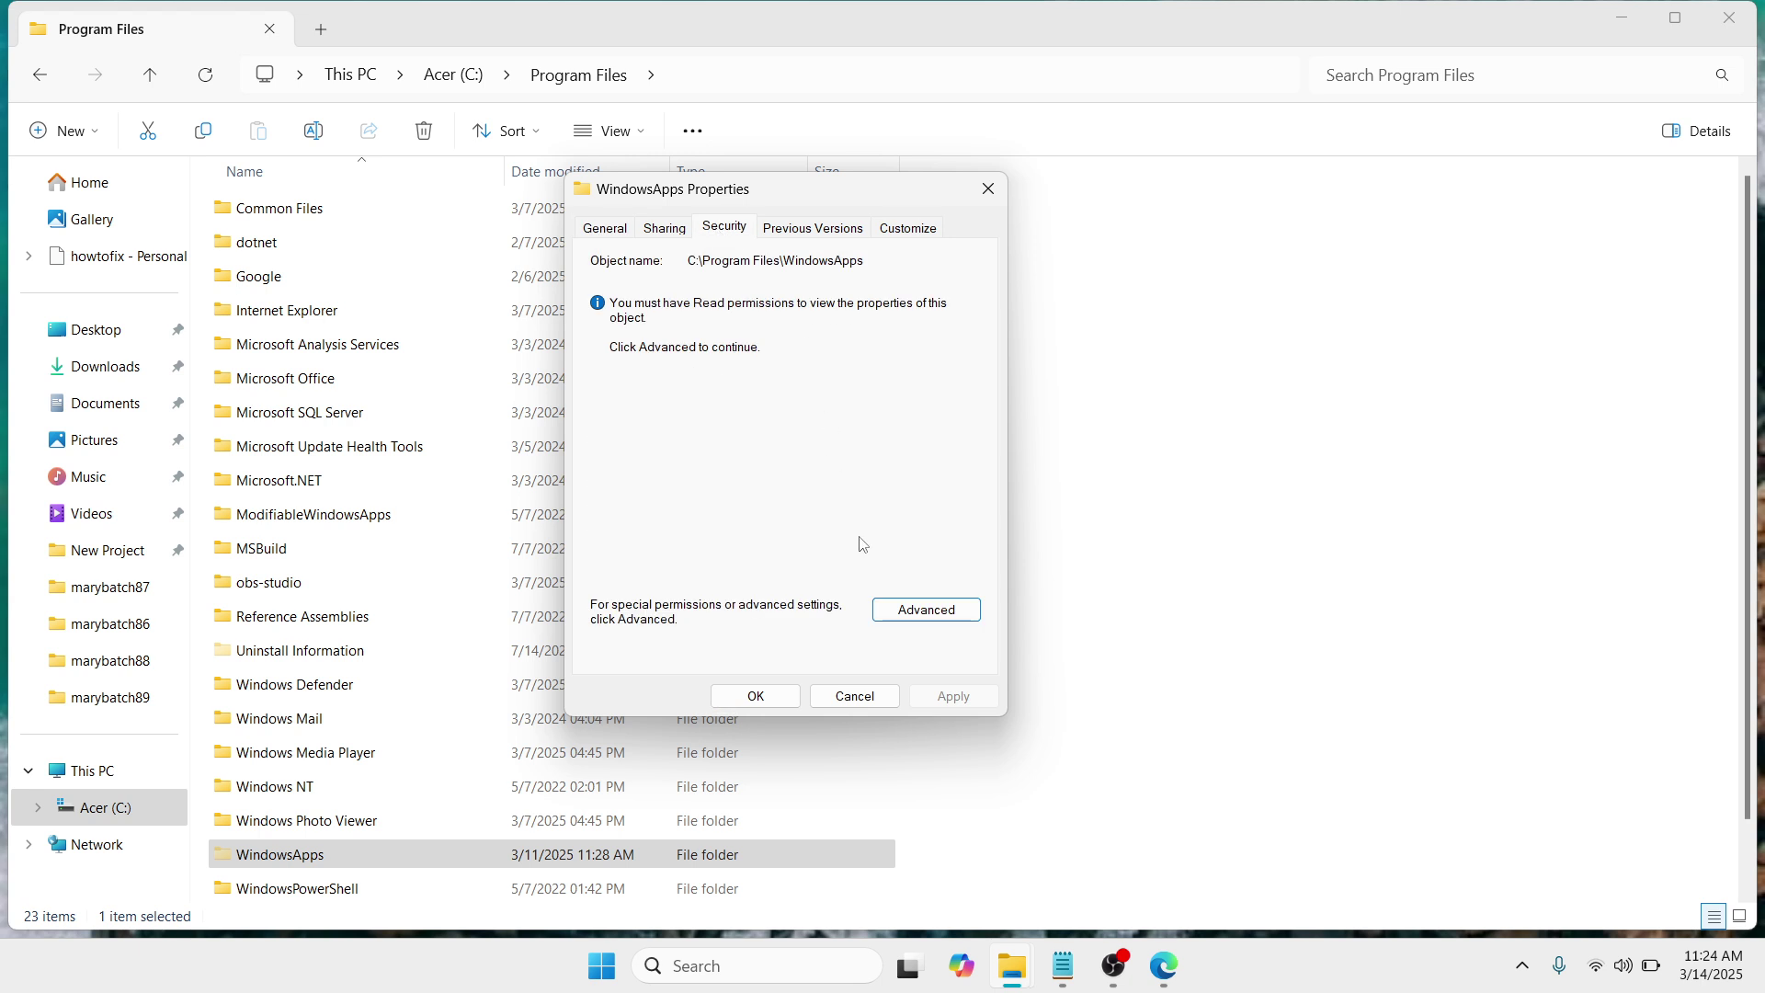
- Start changing the owner in the advanced security settings of WindowsApps and list all users and groups on this computer
click(914, 610)
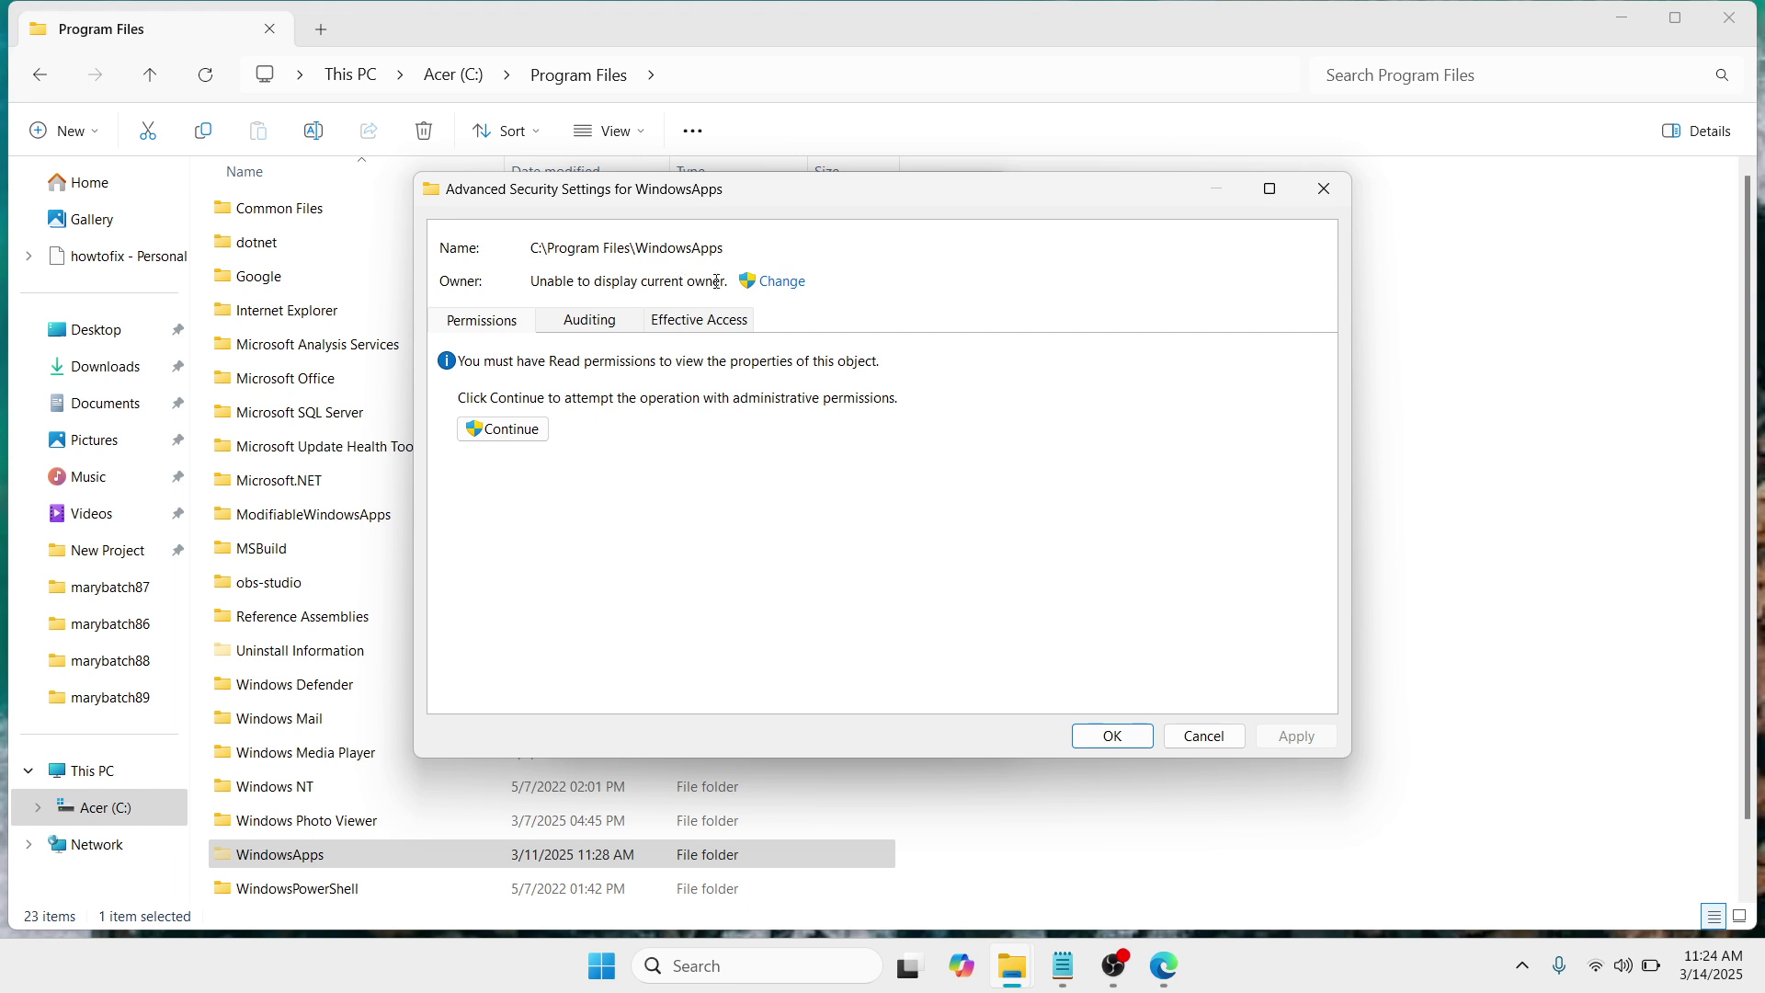
click(787, 284)
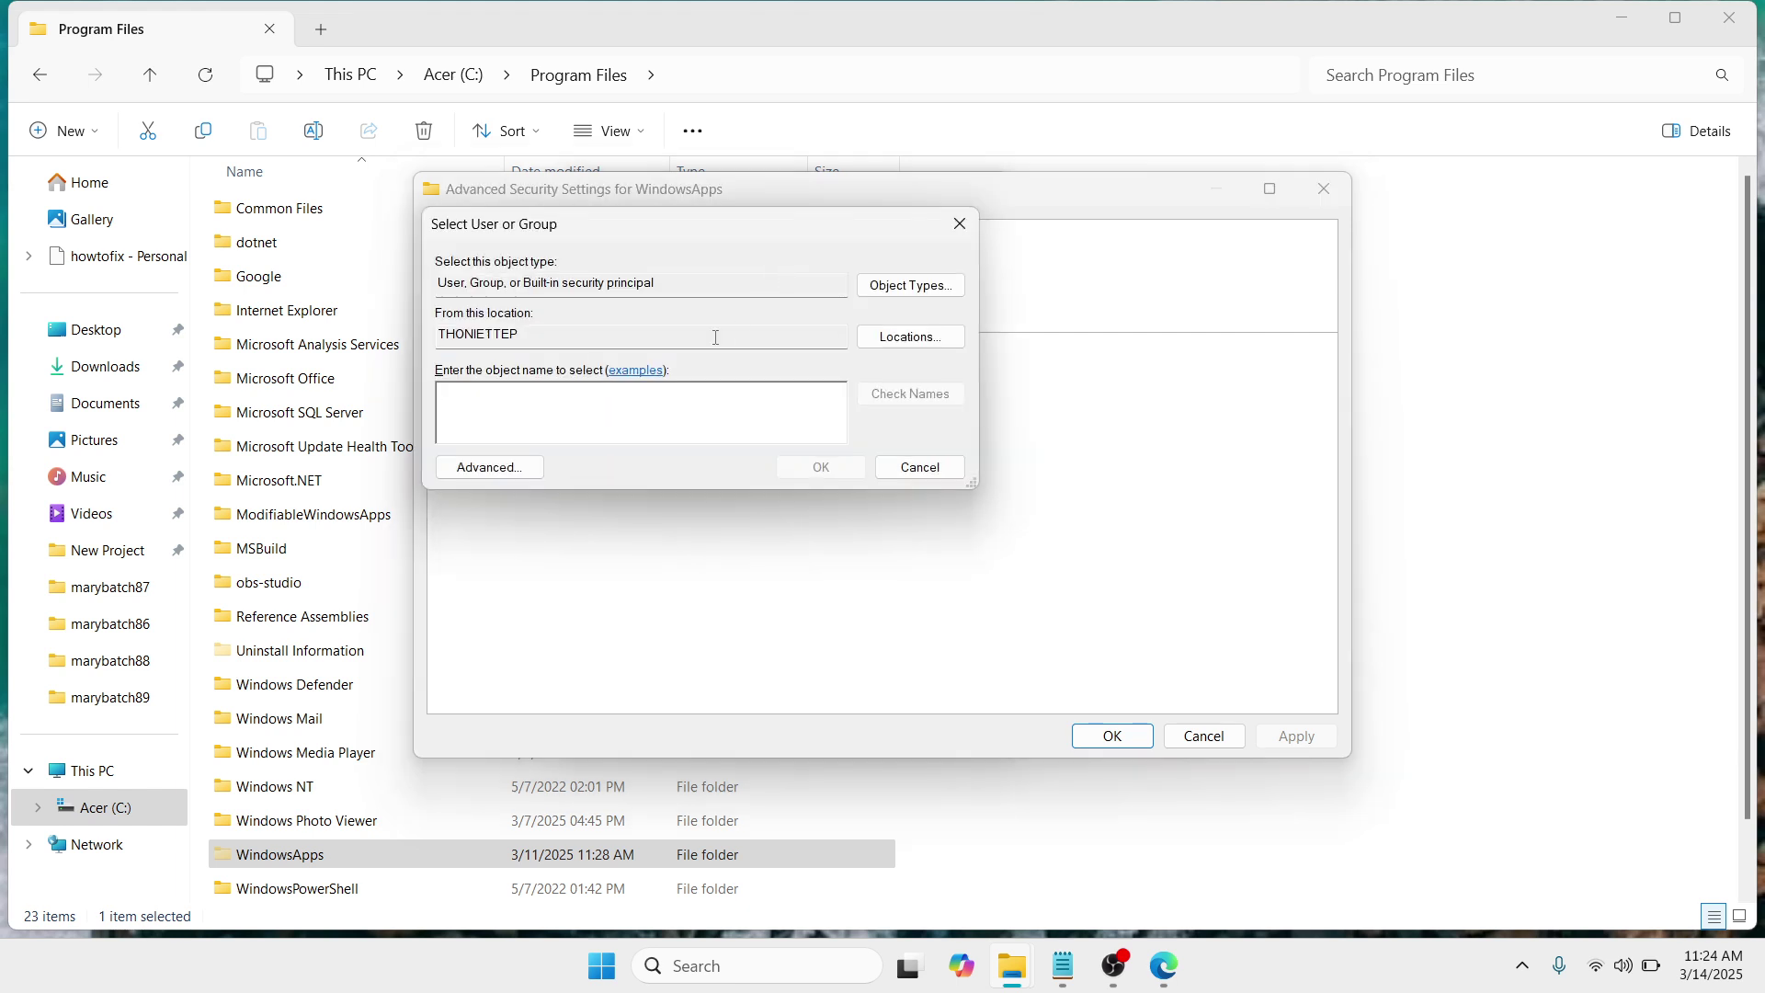
click(489, 468)
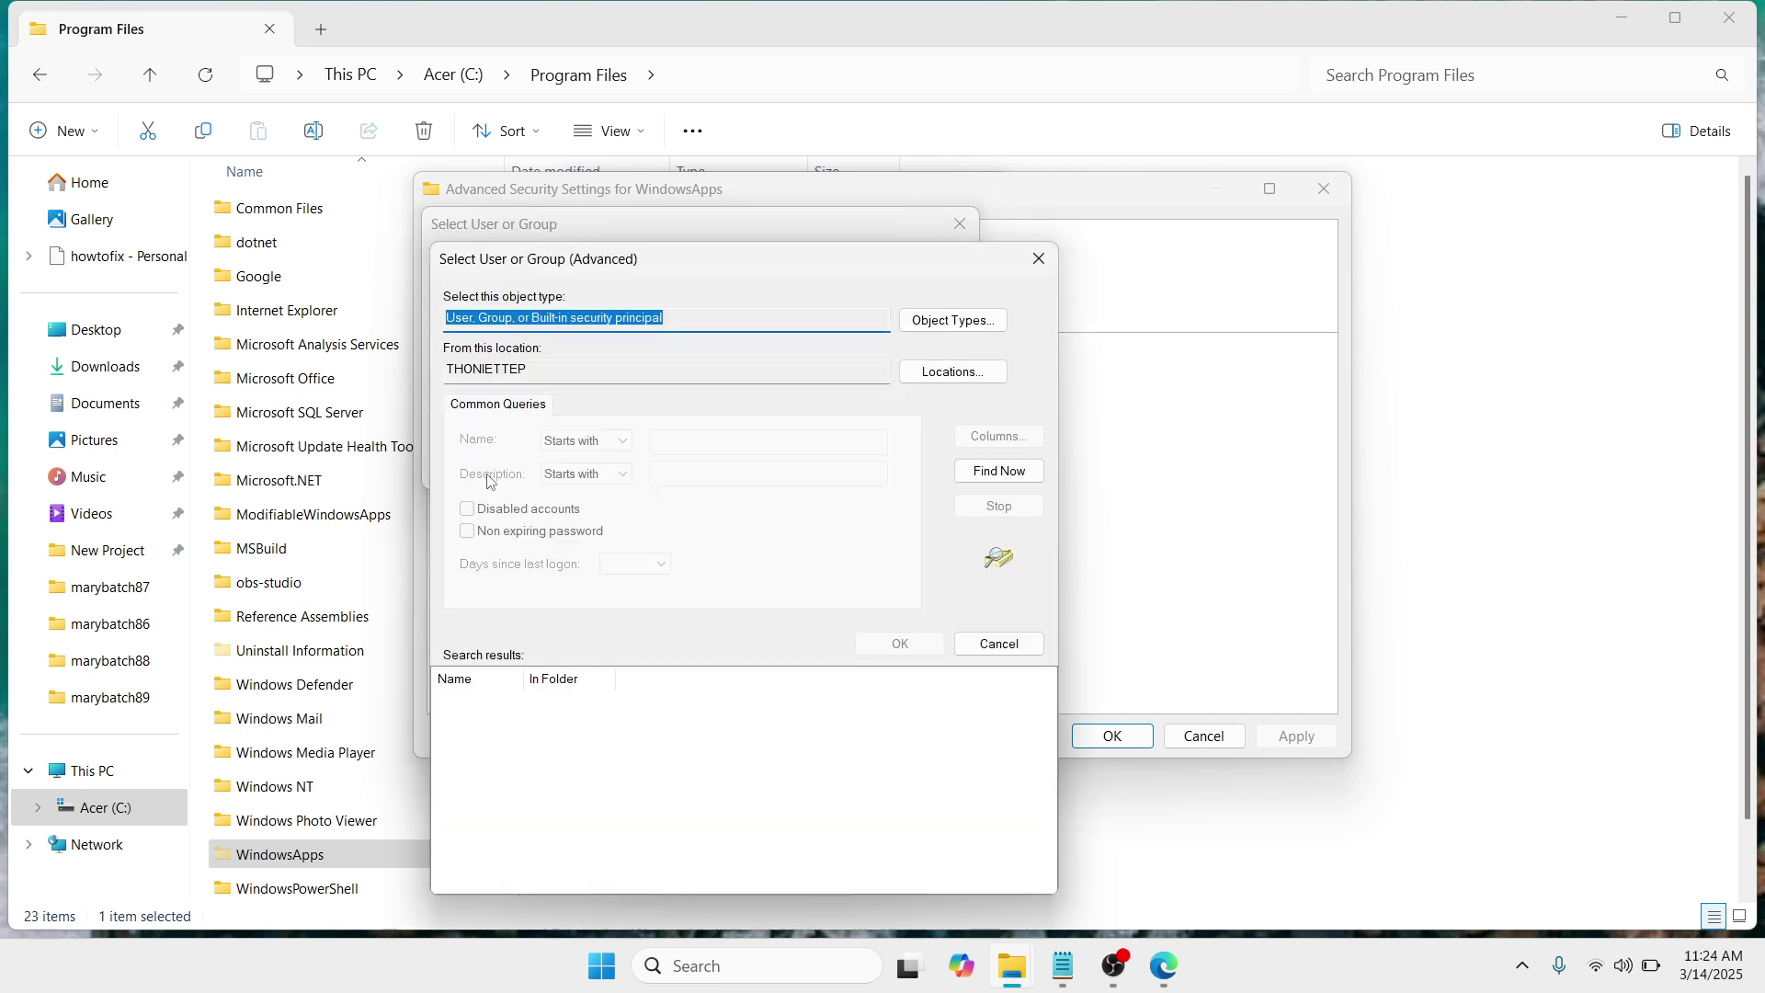
click(999, 470)
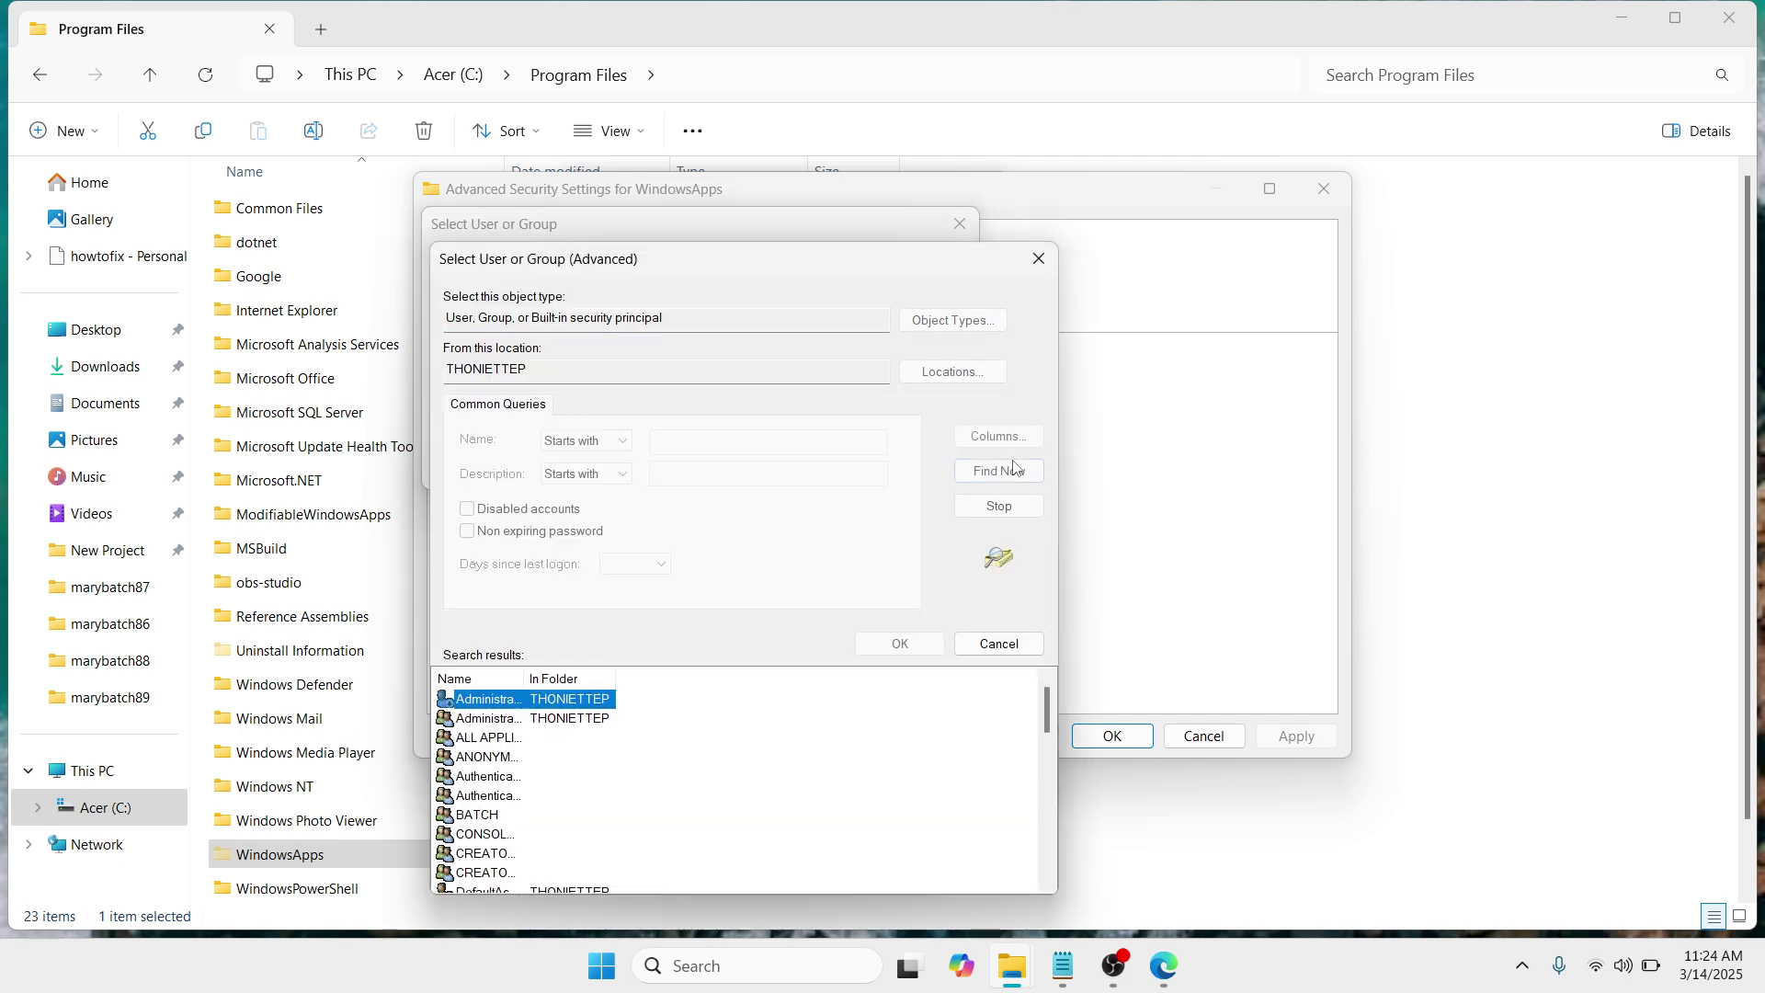
- Widen the name column, select the personal user account in the search results, and check it against the account signed in to Windows
drag(523, 677, 627, 677)
drag(1046, 722, 1030, 883)
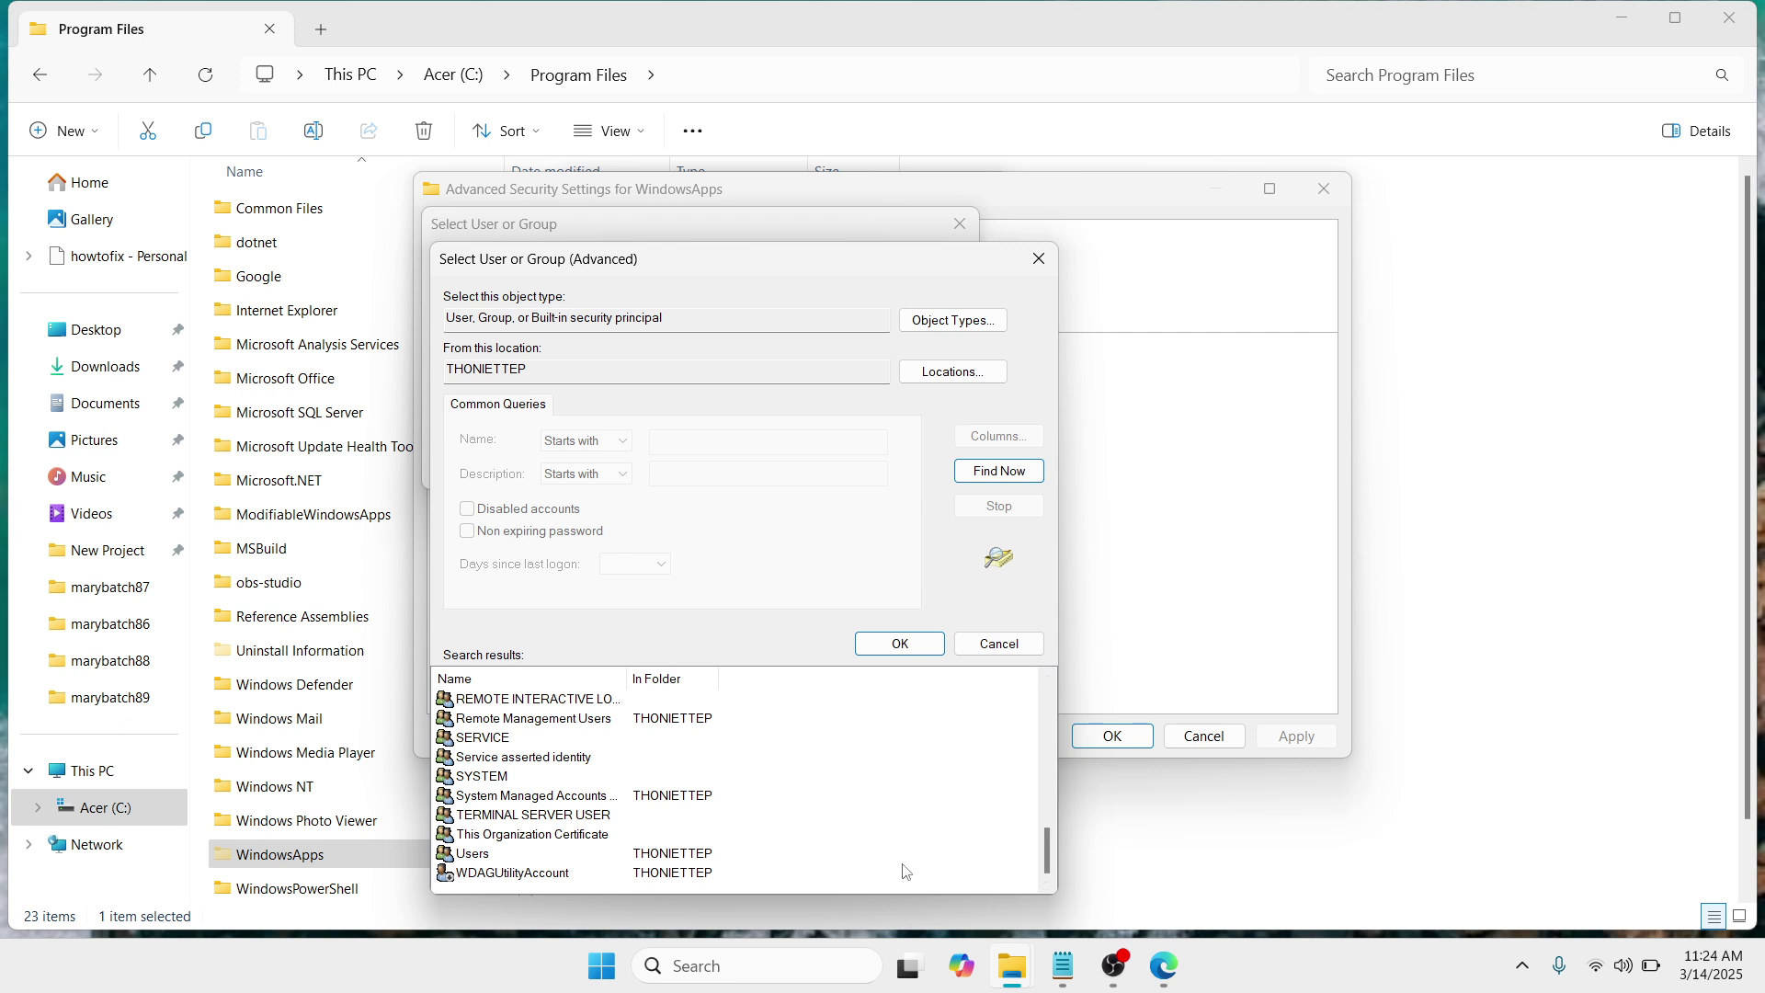
drag(1047, 851, 1070, 695)
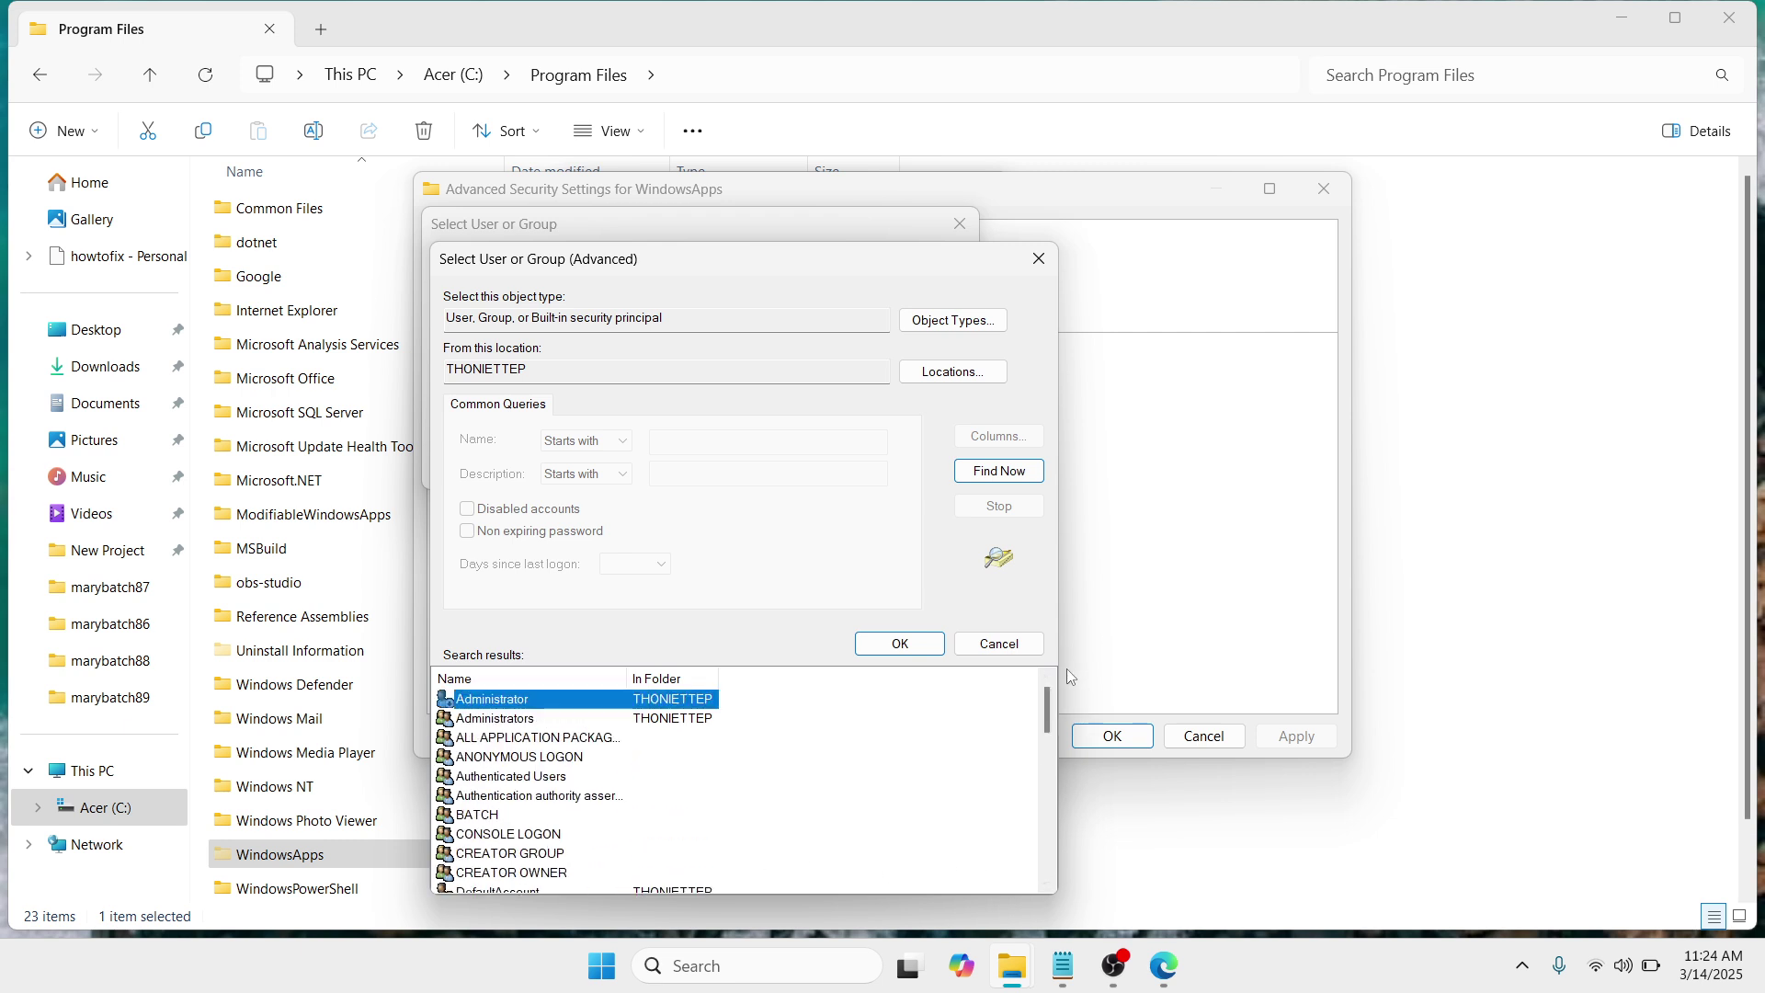
drag(1044, 711, 1043, 770)
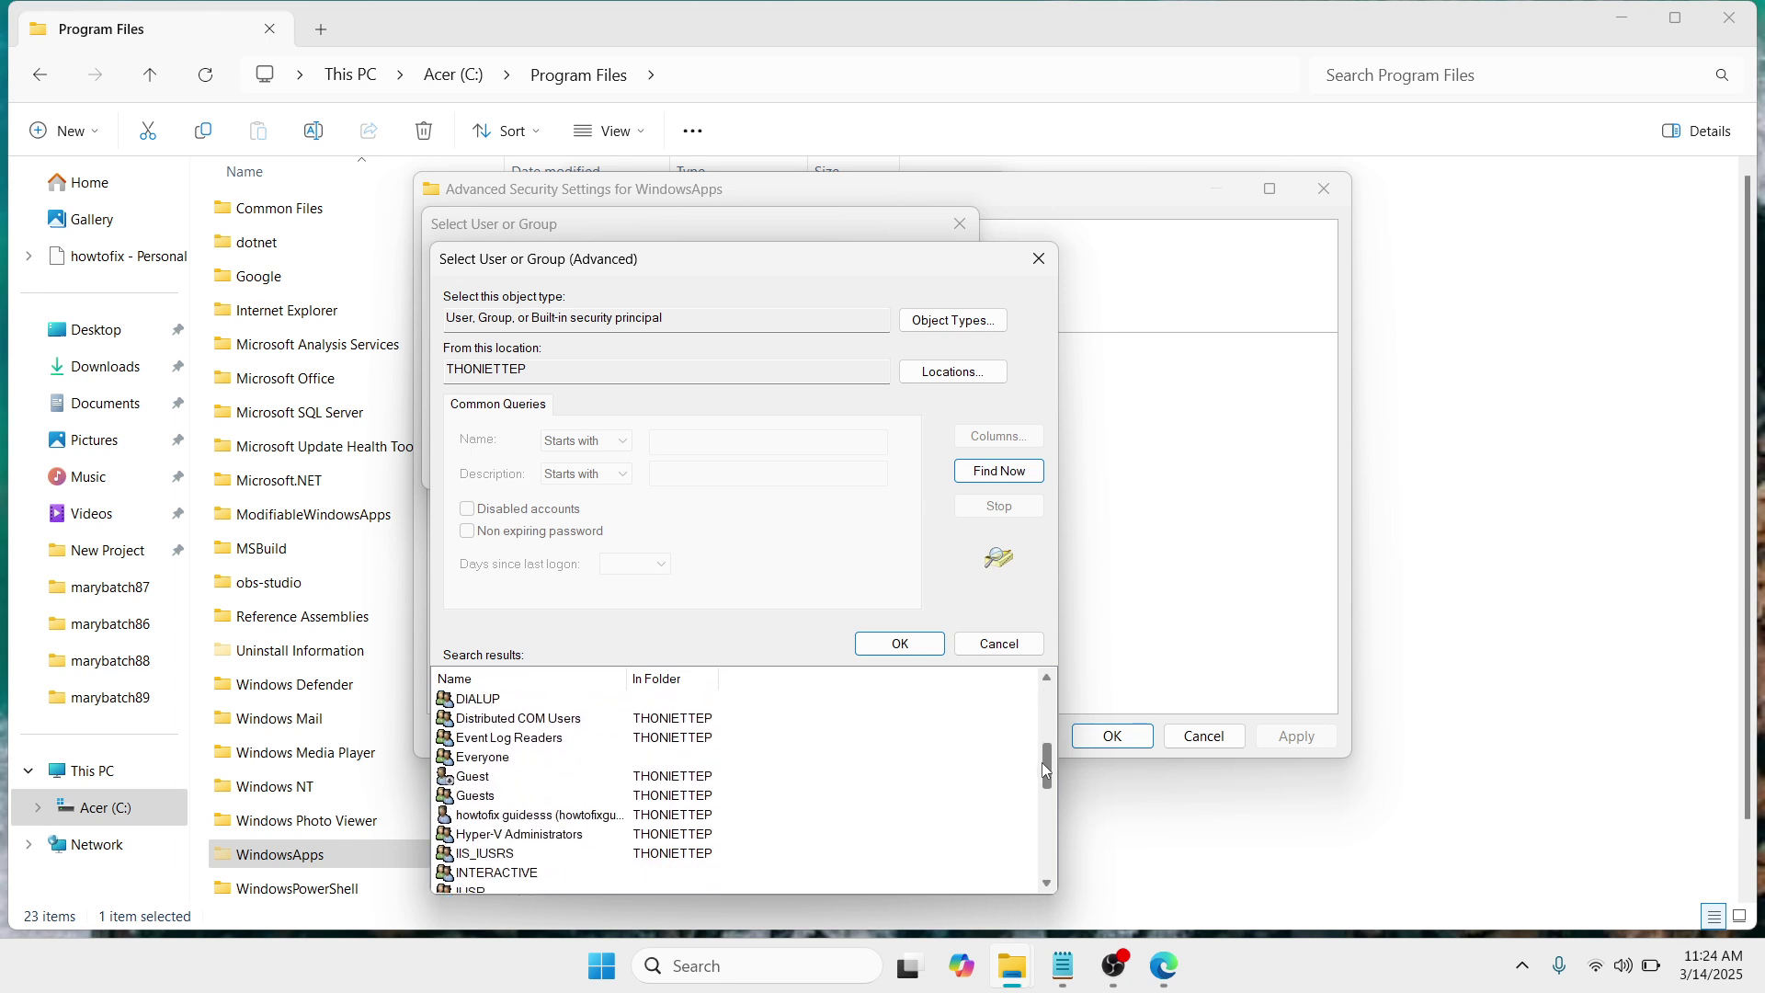
click(531, 816)
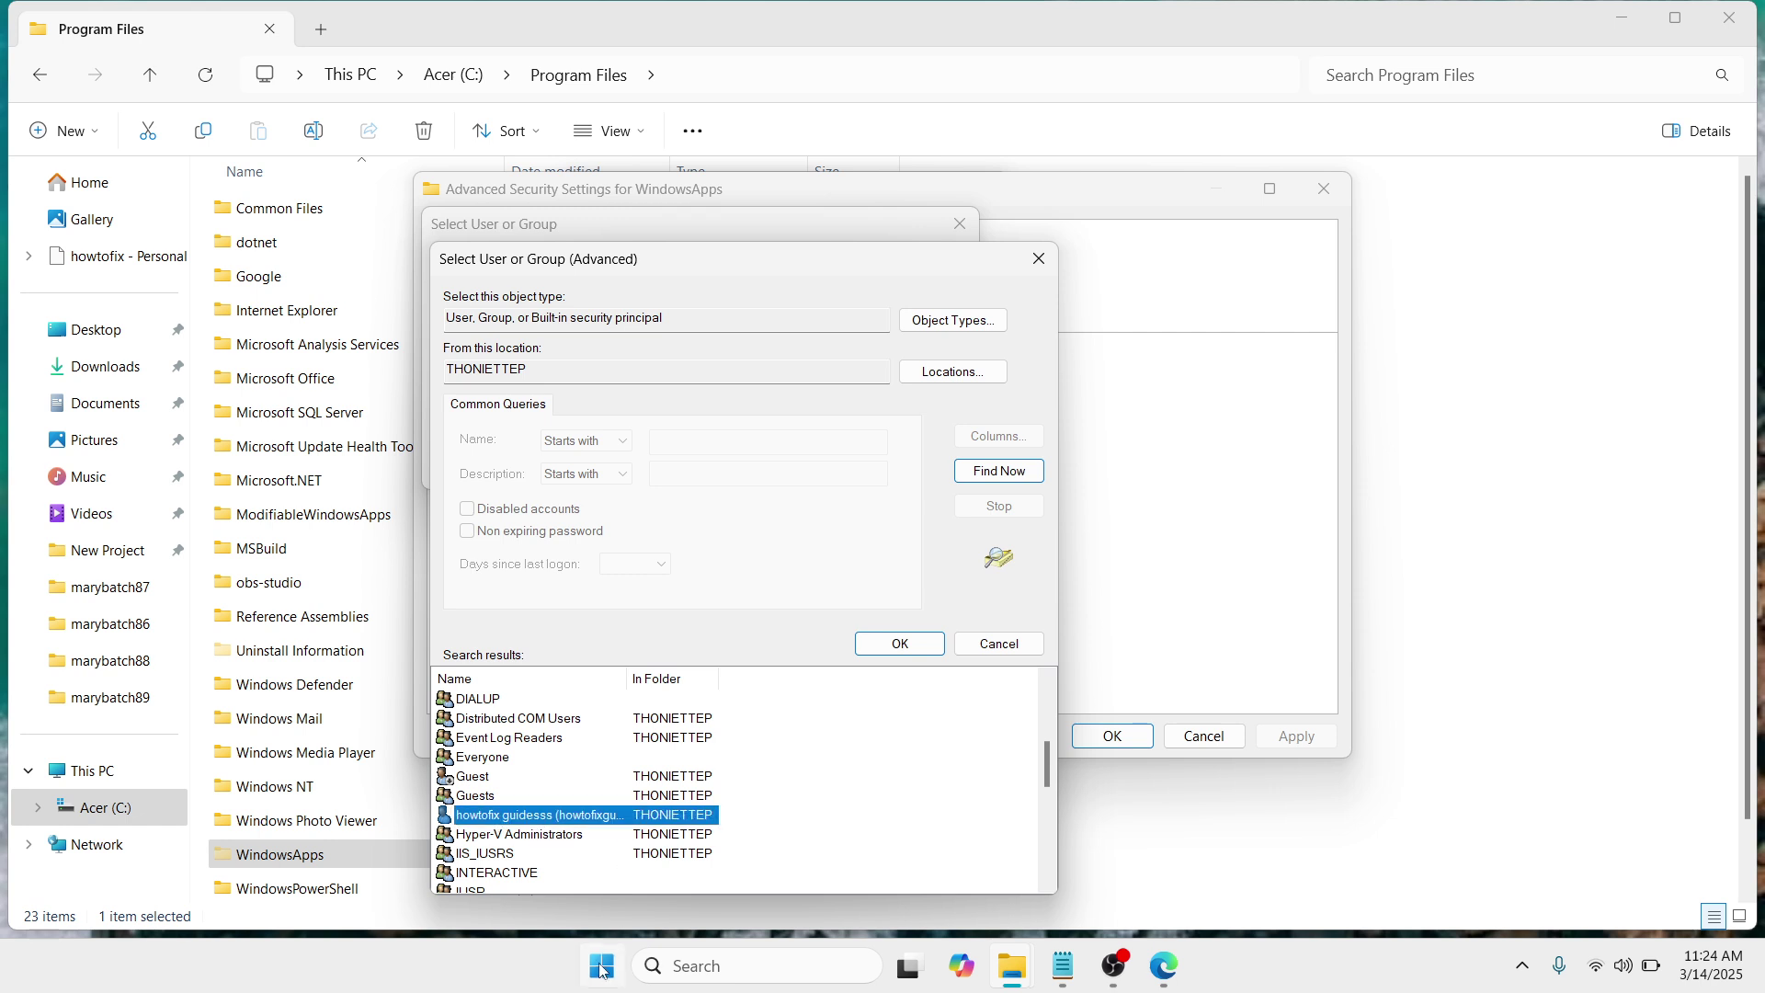
click(602, 968)
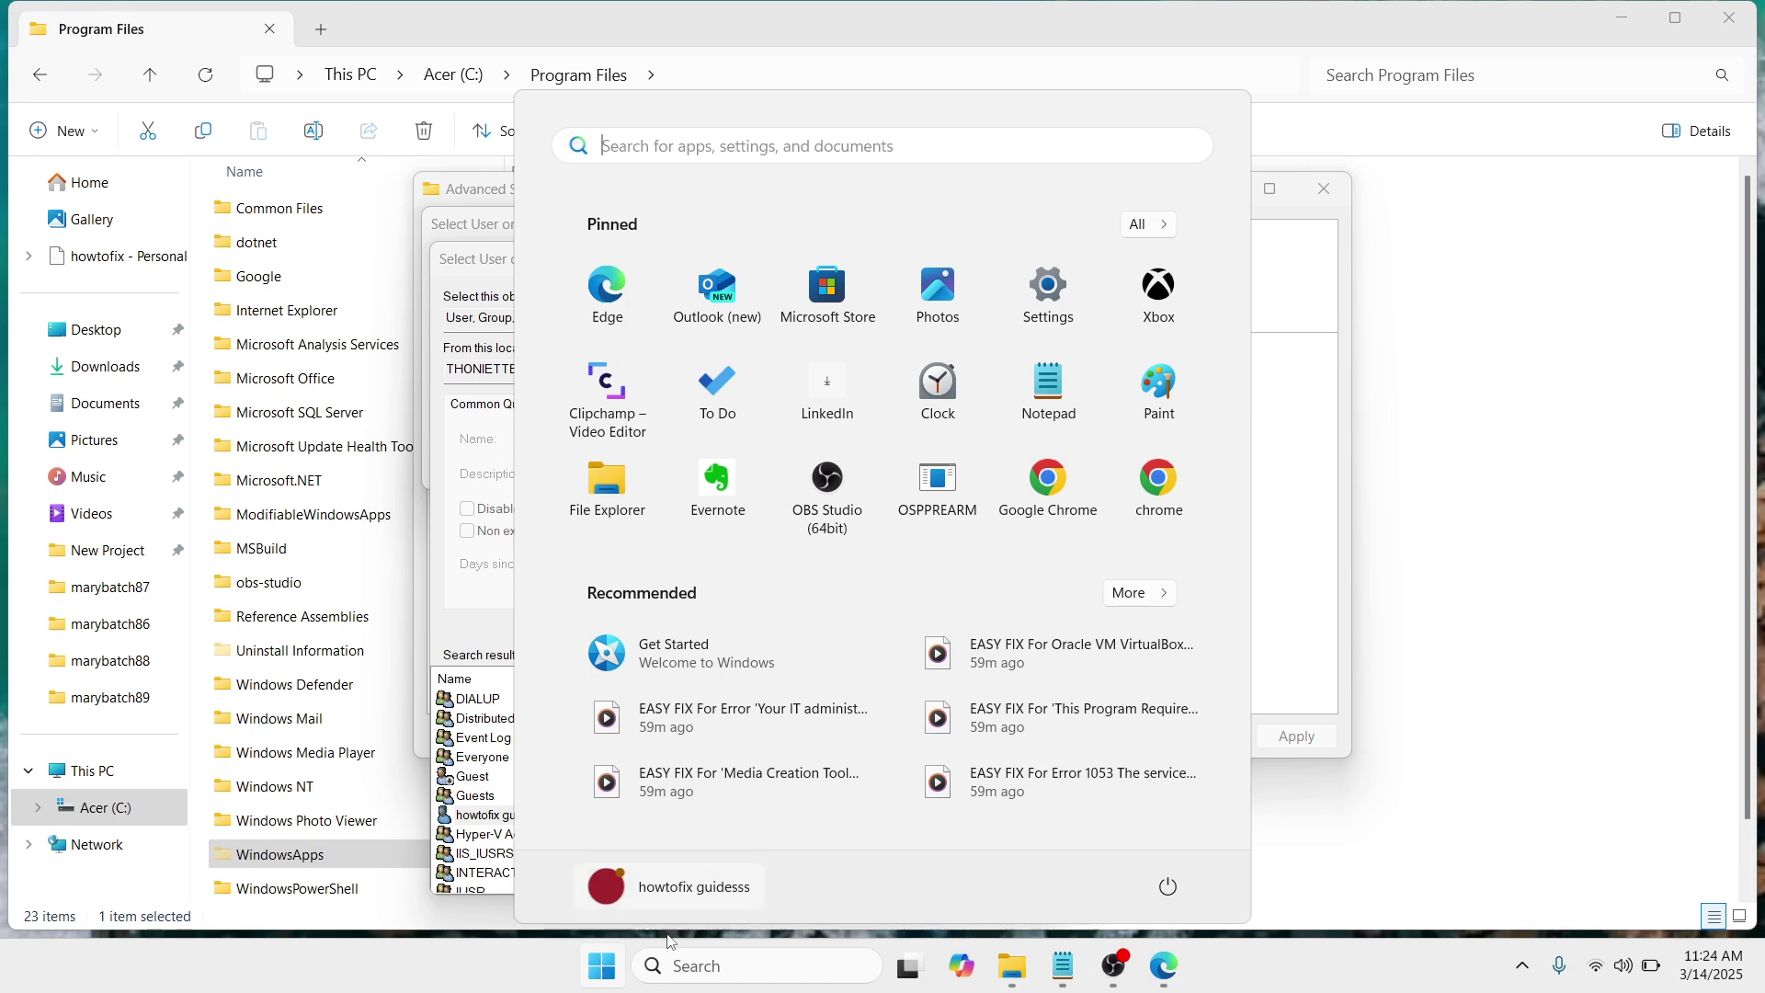
click(601, 967)
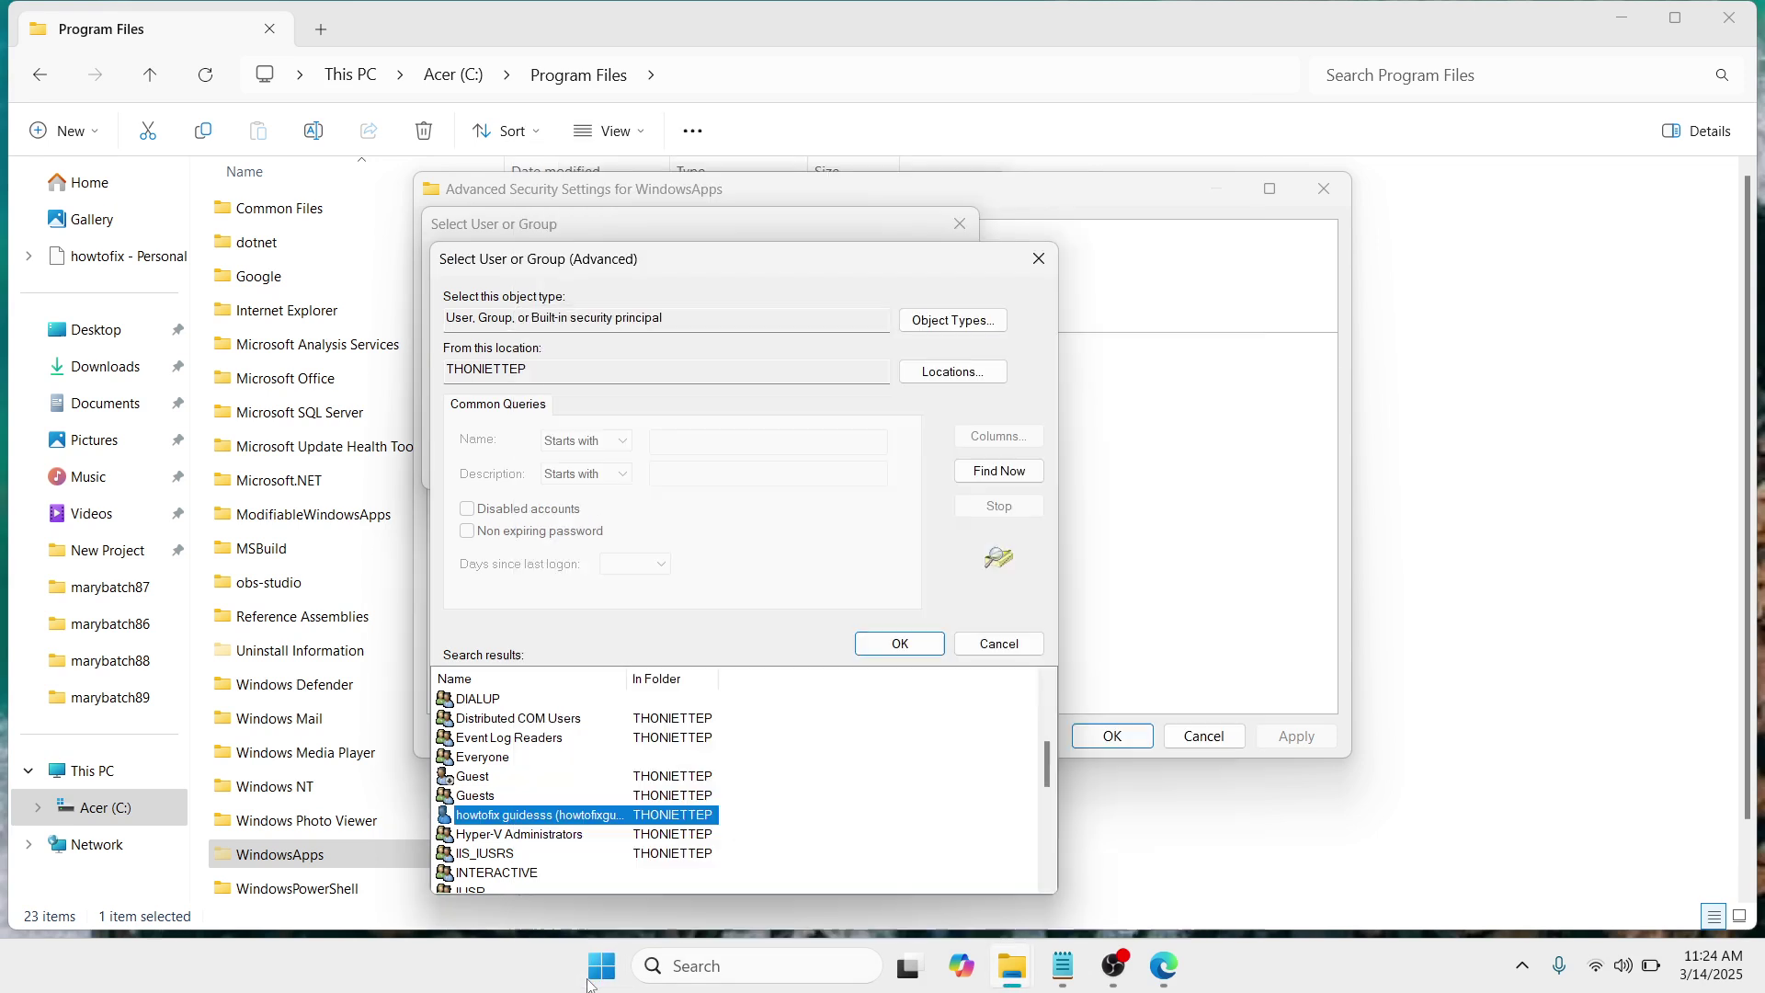
- Set the selected account as owner of WindowsApps, replace the owner on subcontainers and objects, and apply the ownership change
click(899, 644)
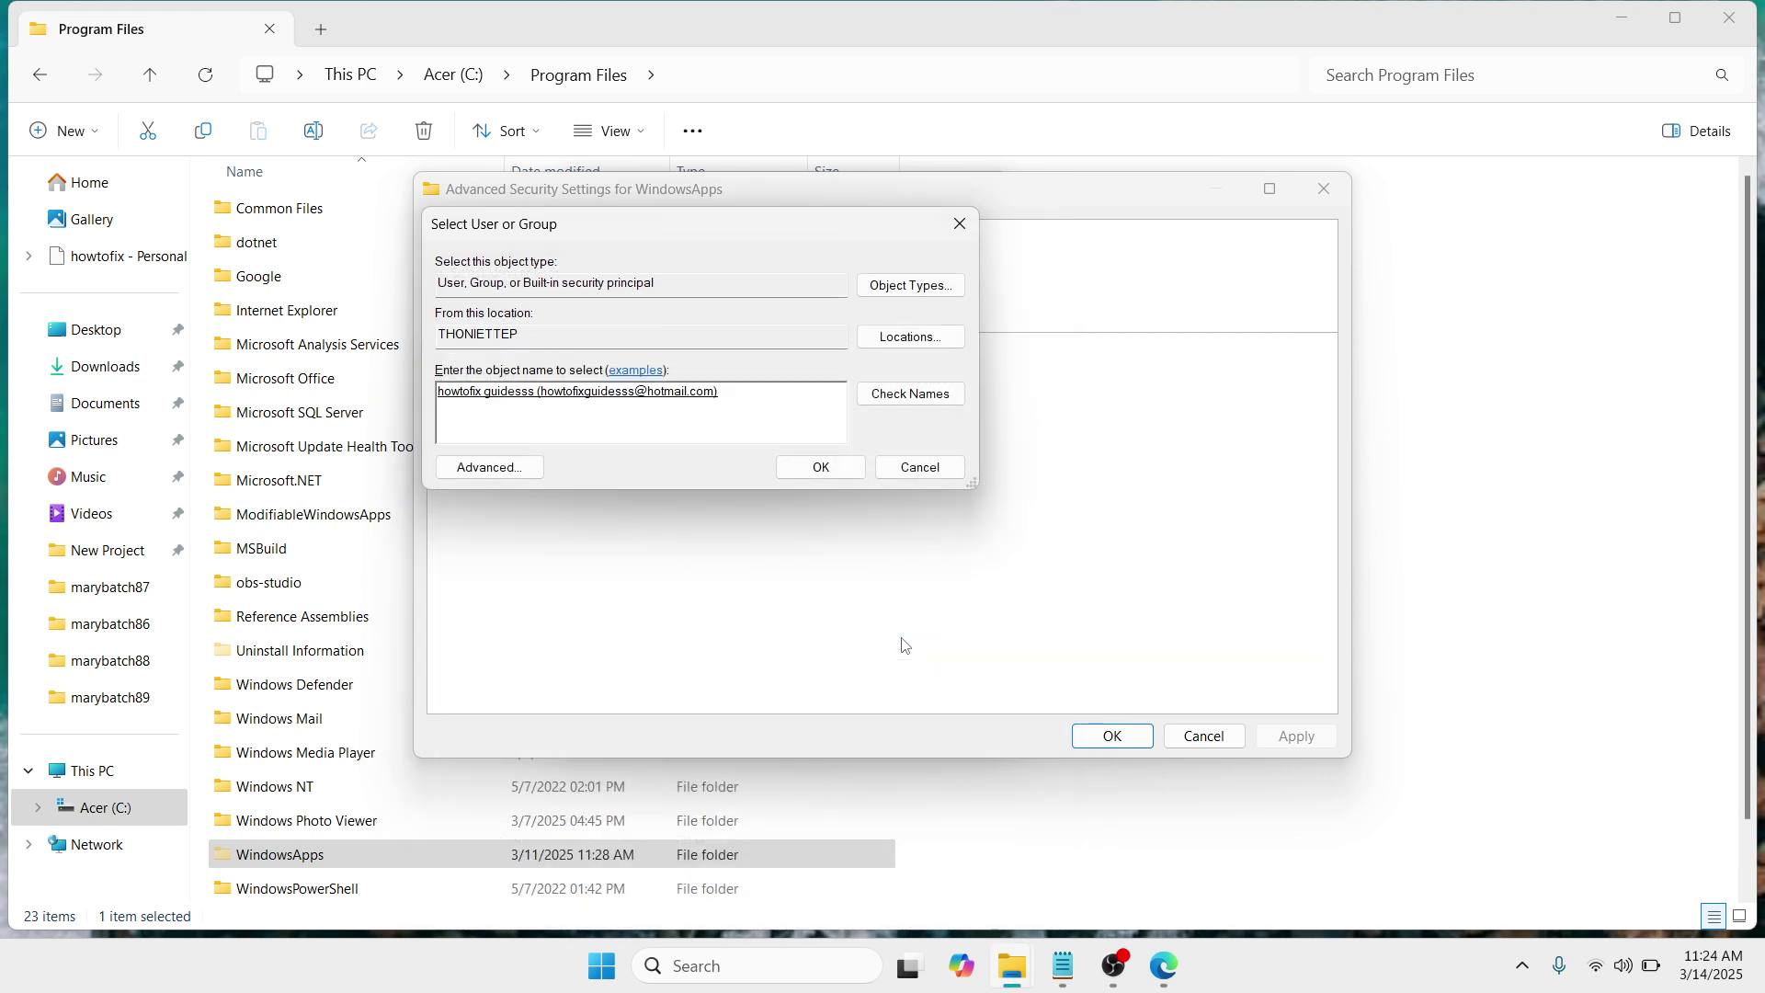
click(827, 467)
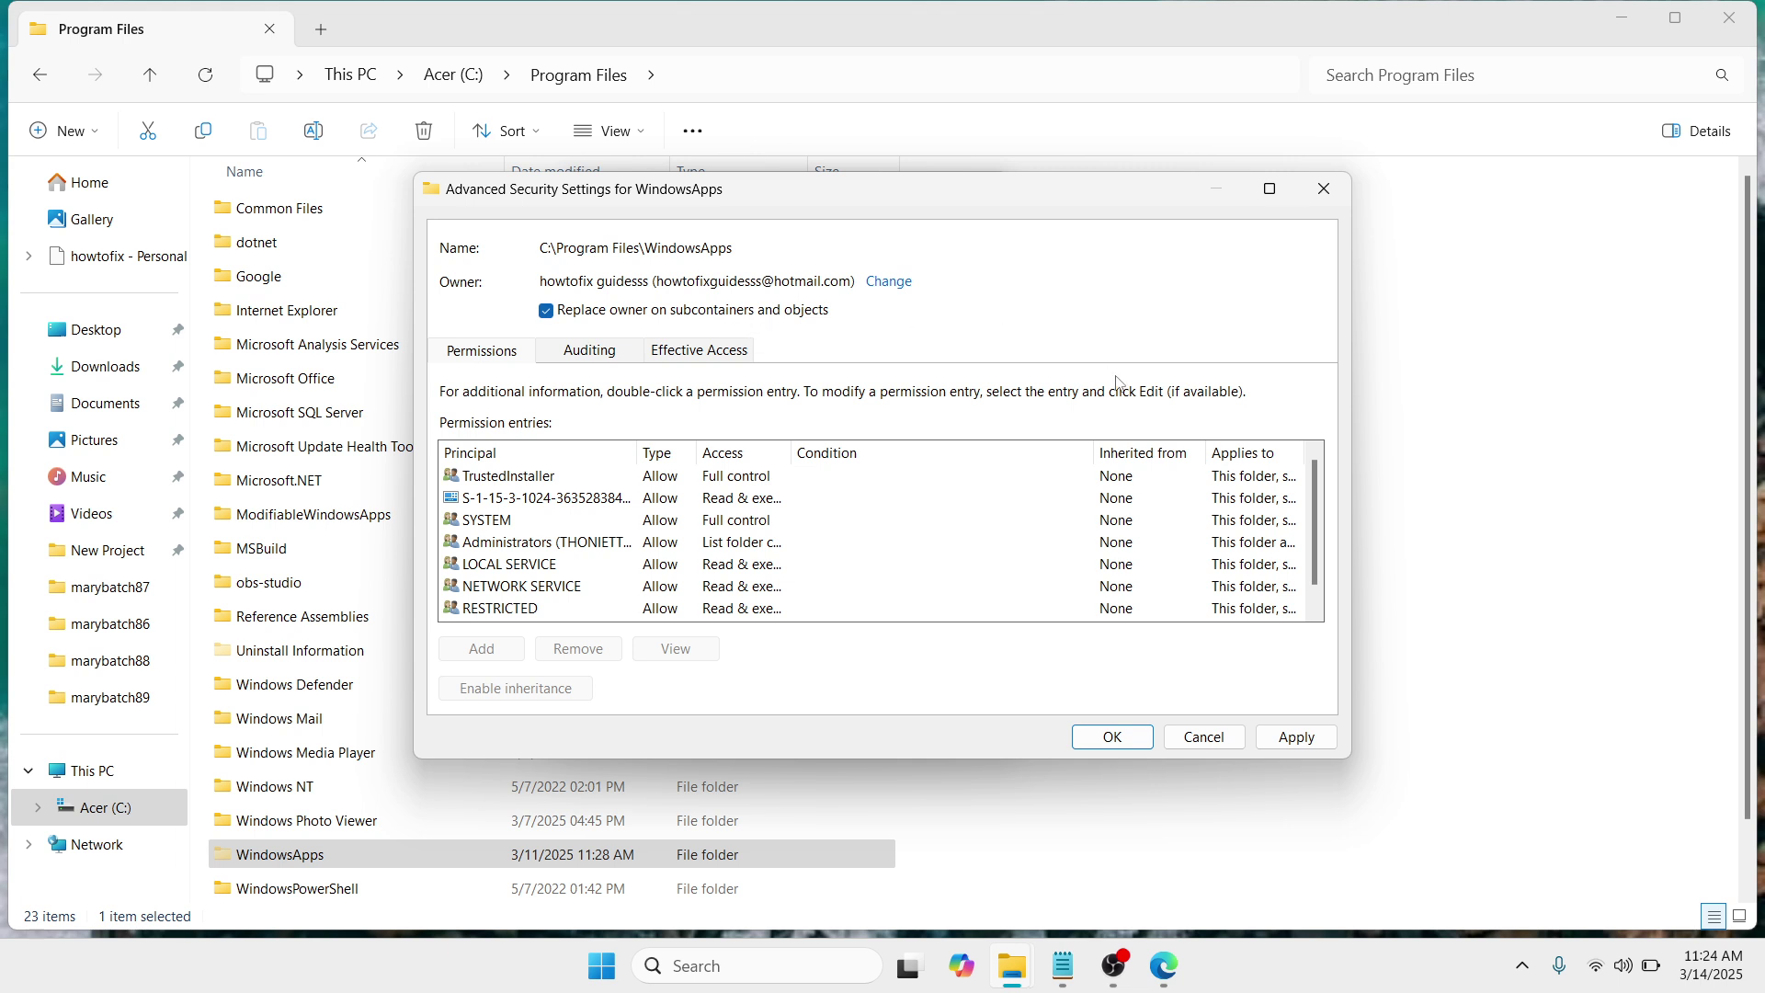
click(1296, 737)
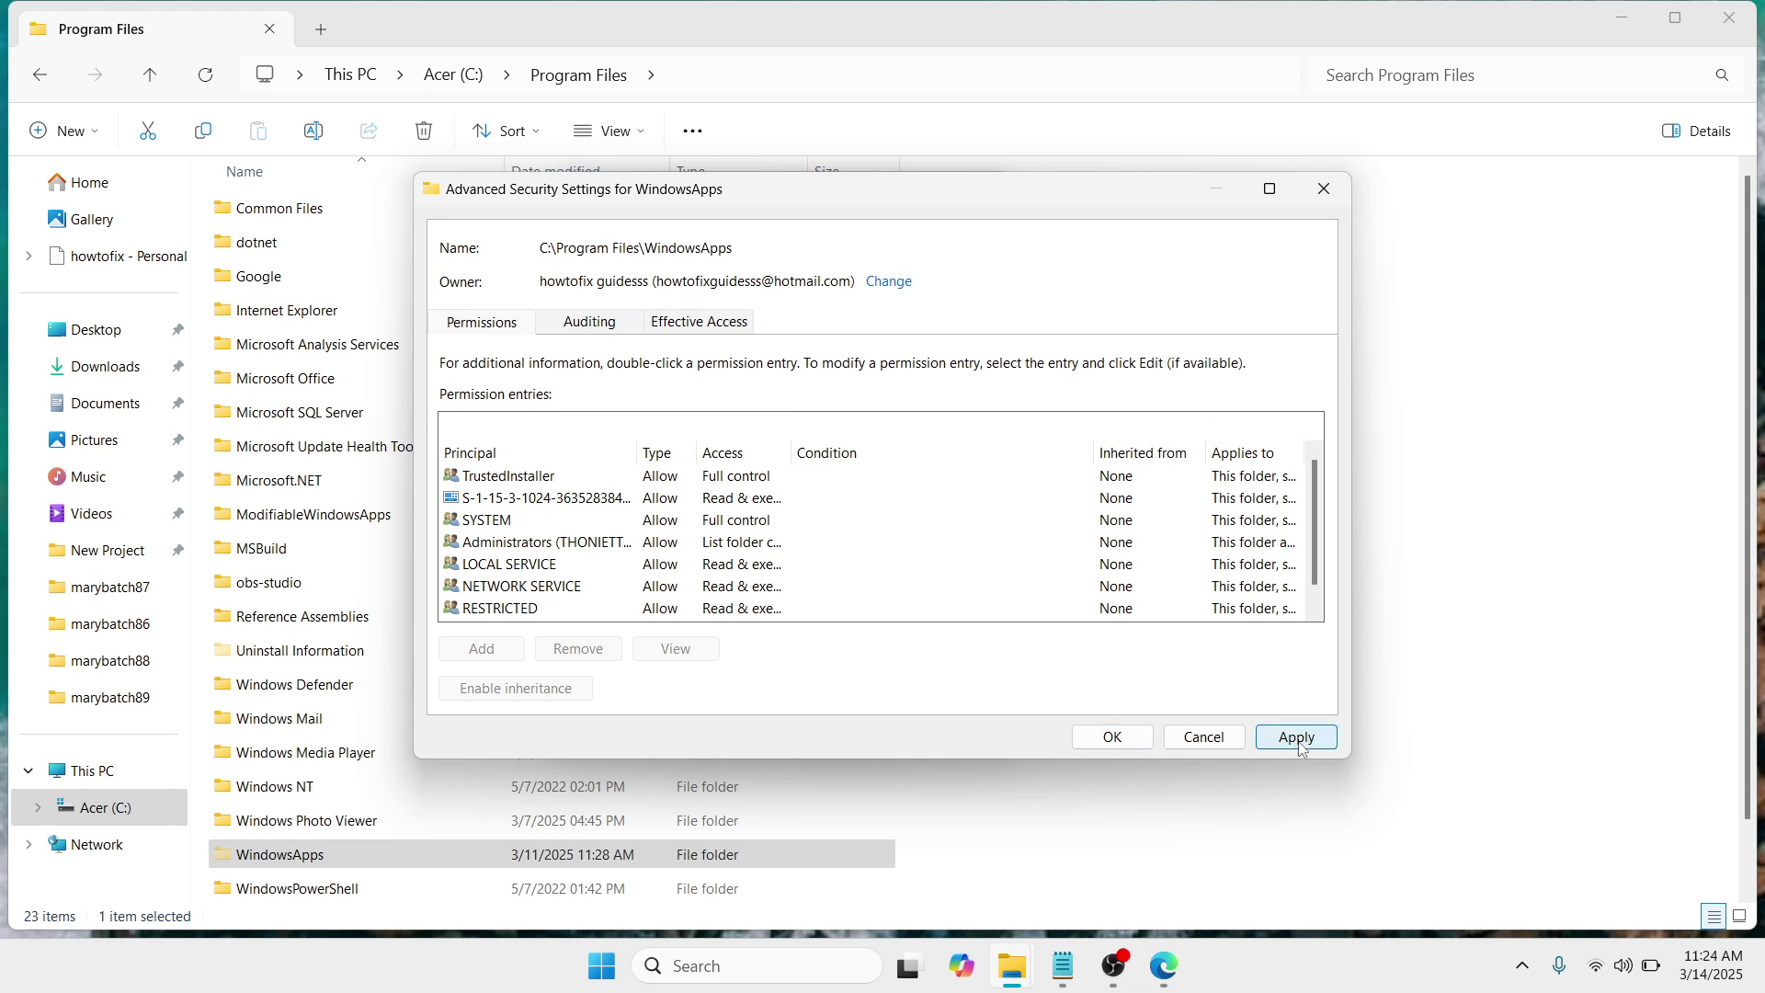
click(1127, 740)
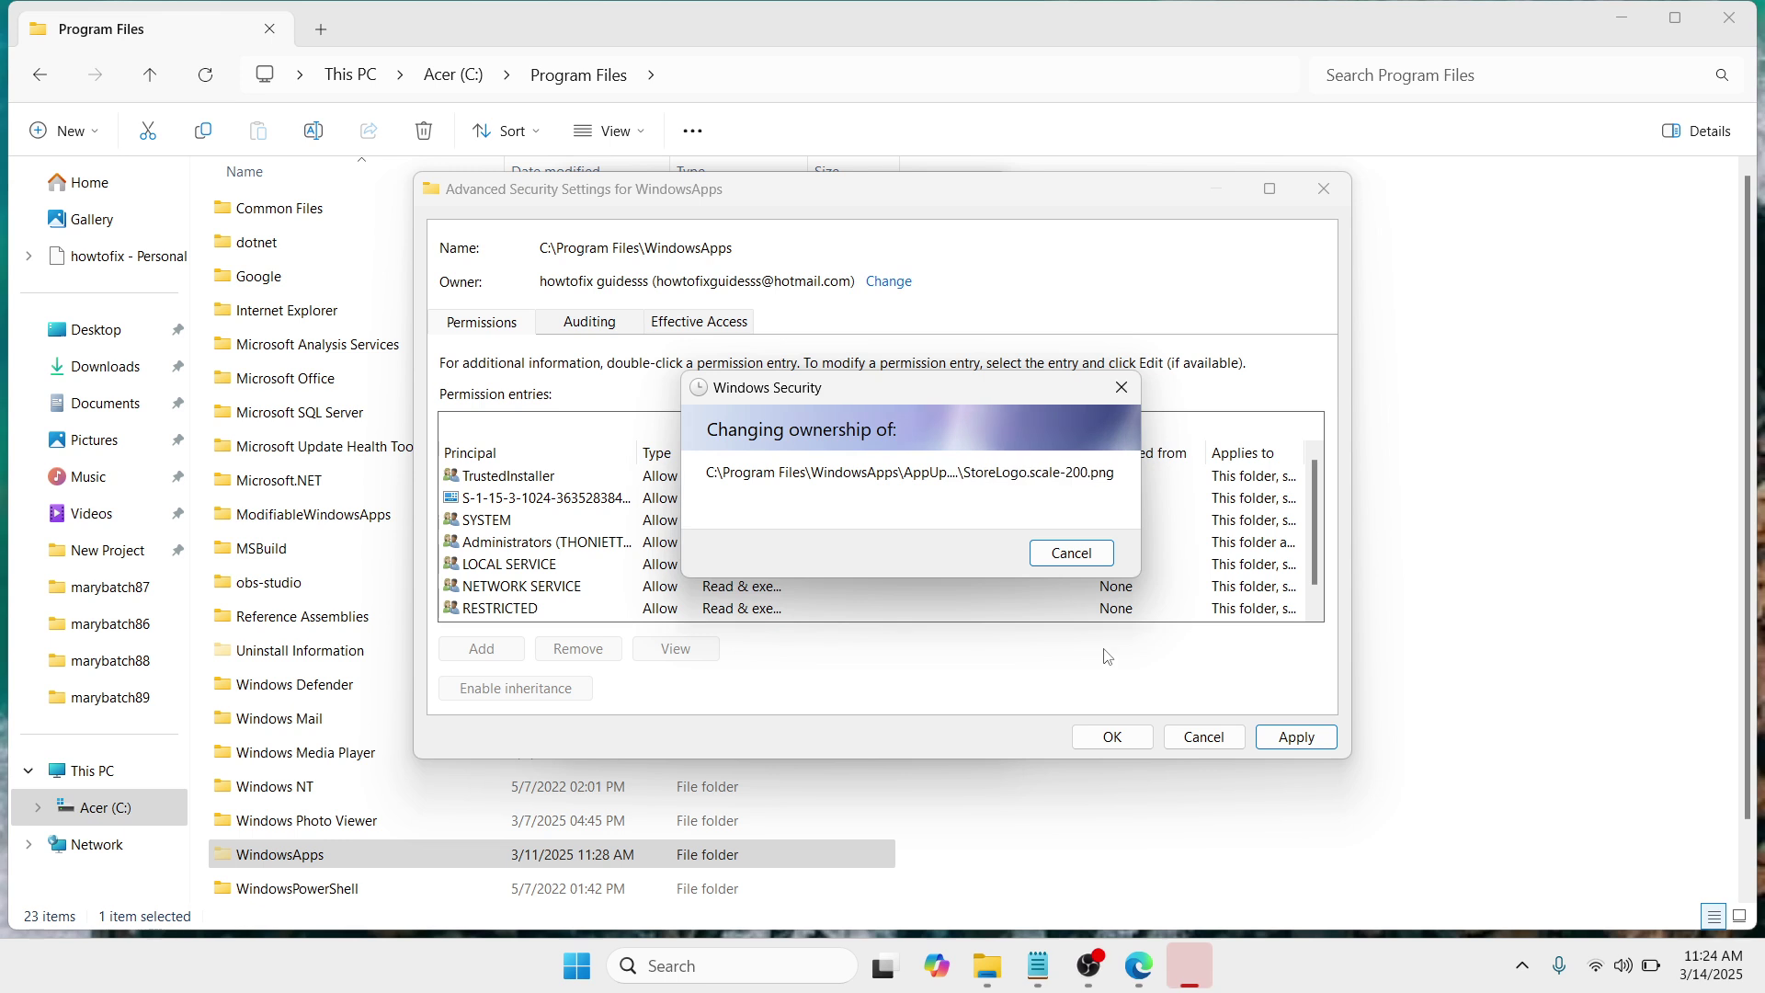